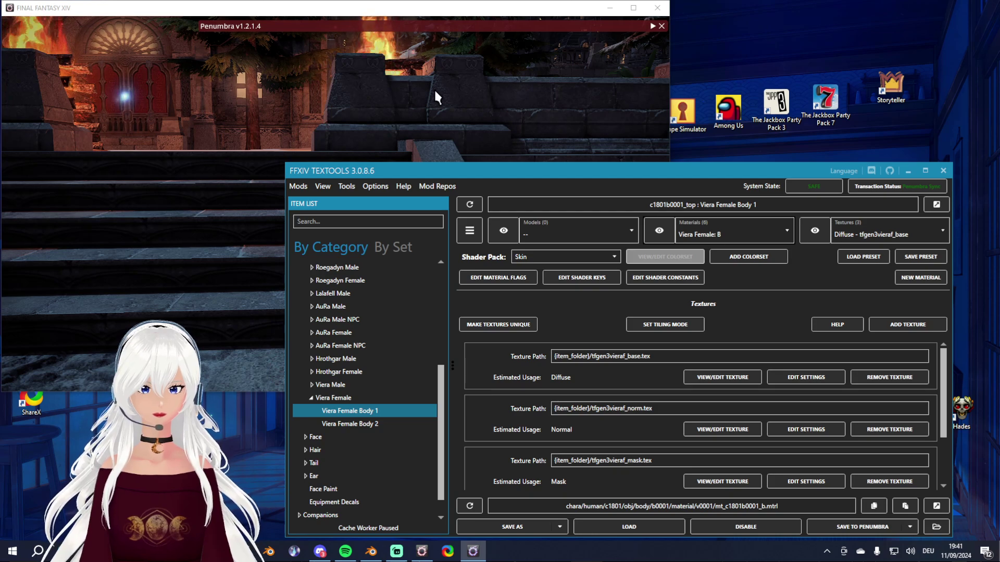
# Step: Examine the character in the game window and the diffuse, normal and mask textures of the Viera Female B material
pyautogui.click(435, 89)
pyautogui.moveTo(433, 205); pyautogui.dragTo(495, 207)
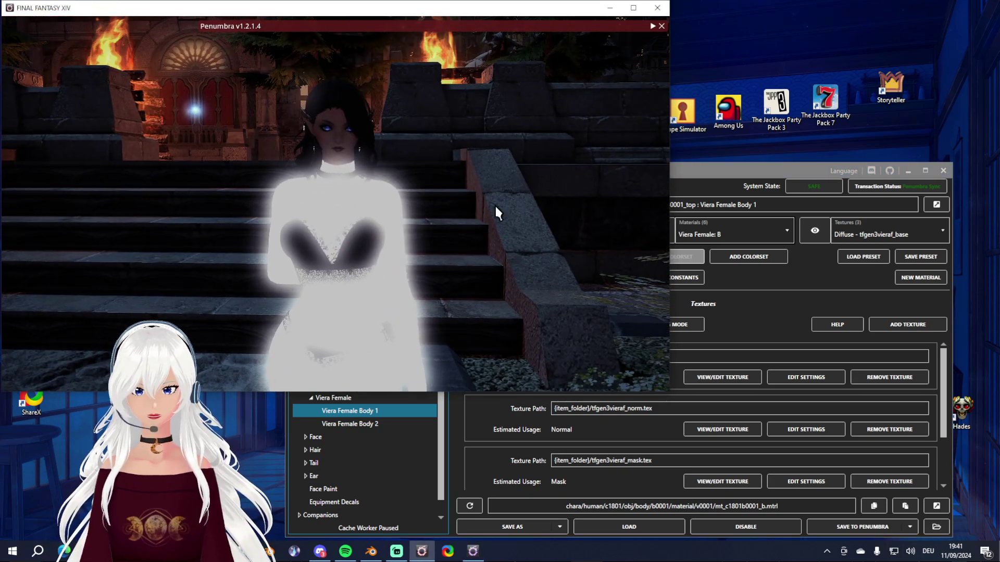
pyautogui.click(815, 222)
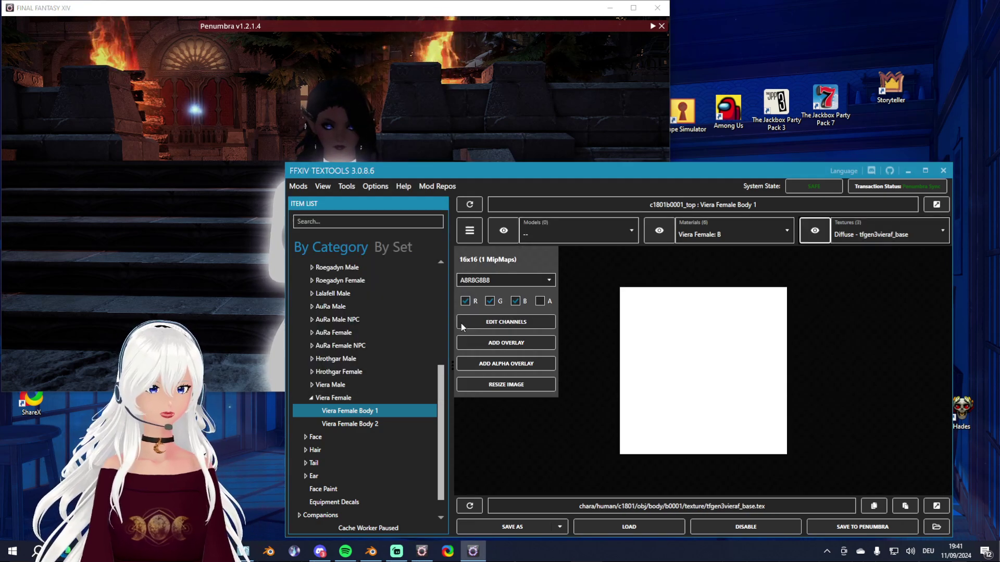
pyautogui.click(865, 233)
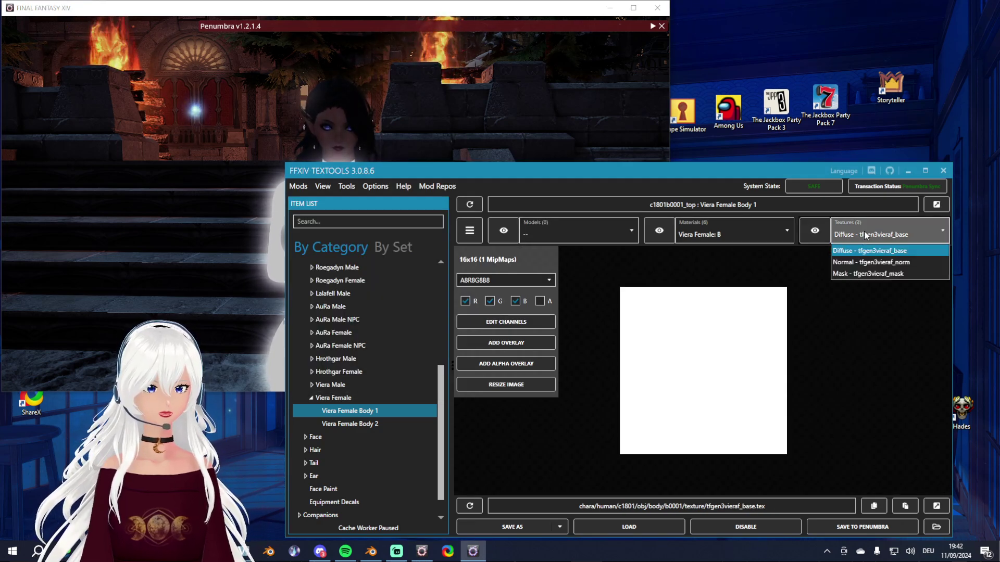
pyautogui.click(858, 262)
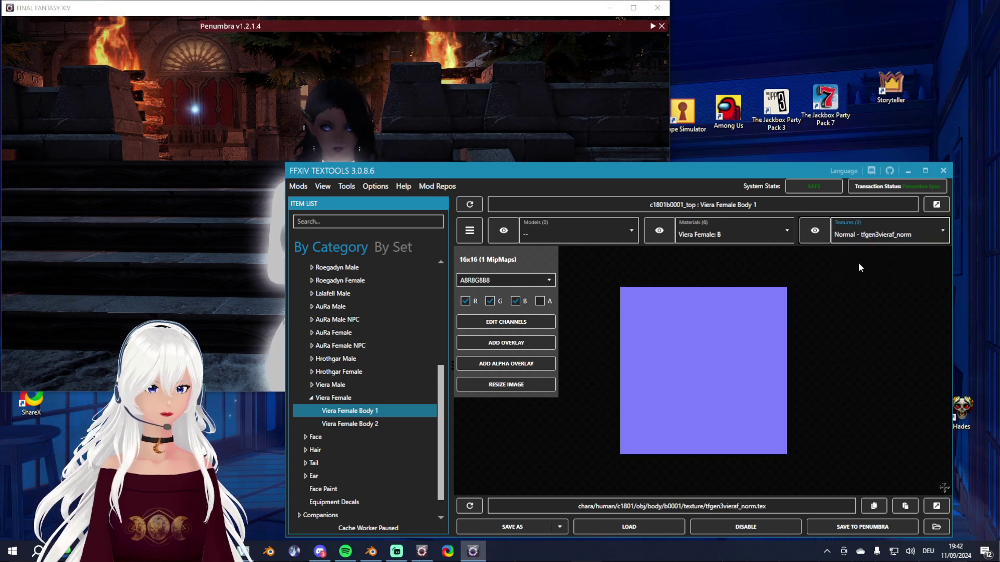
pyautogui.click(719, 230)
pyautogui.click(738, 258)
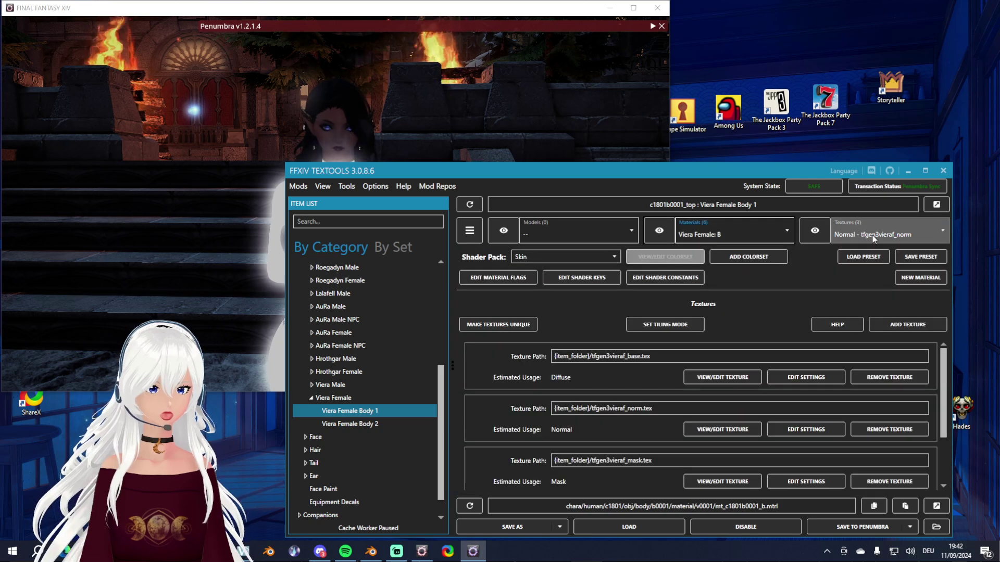
pyautogui.click(874, 239)
pyautogui.click(855, 248)
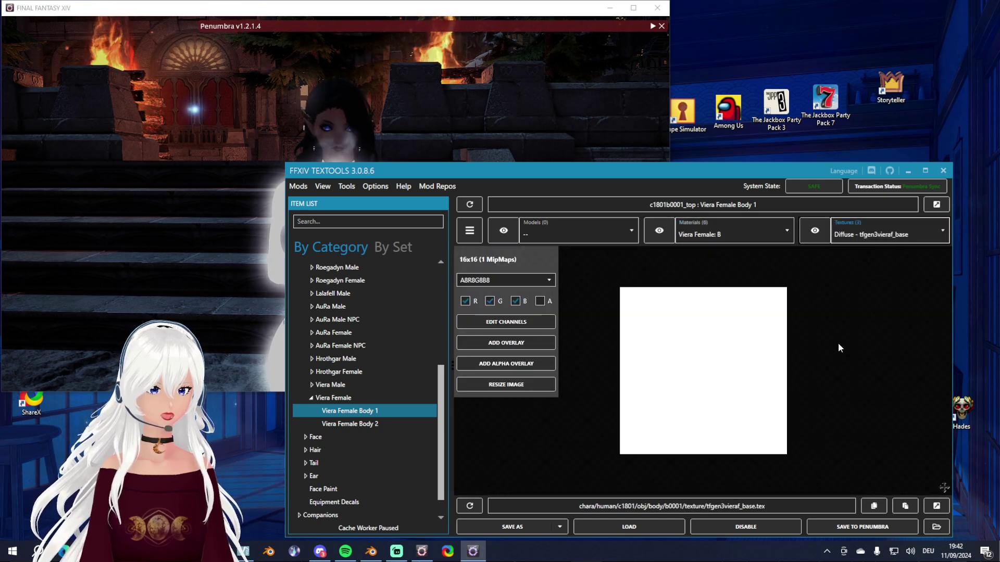
pyautogui.click(880, 235)
pyautogui.click(868, 274)
pyautogui.click(860, 235)
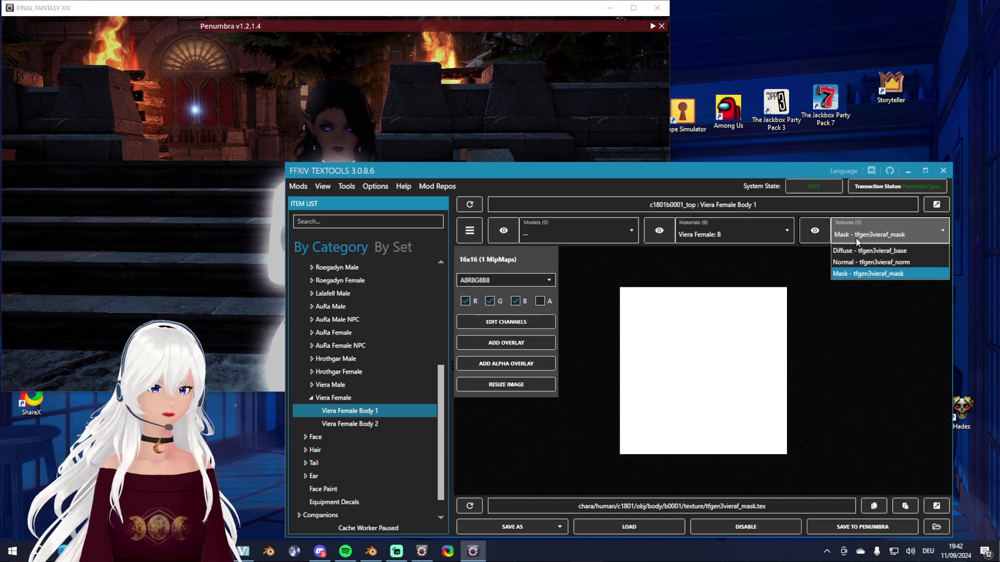
pyautogui.click(849, 262)
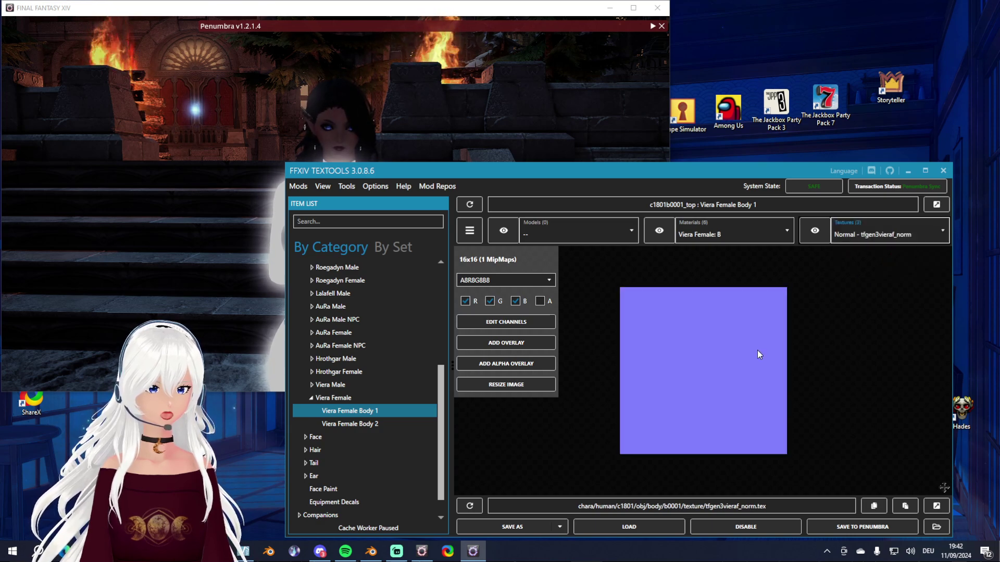
pyautogui.click(301, 186)
pyautogui.click(265, 249)
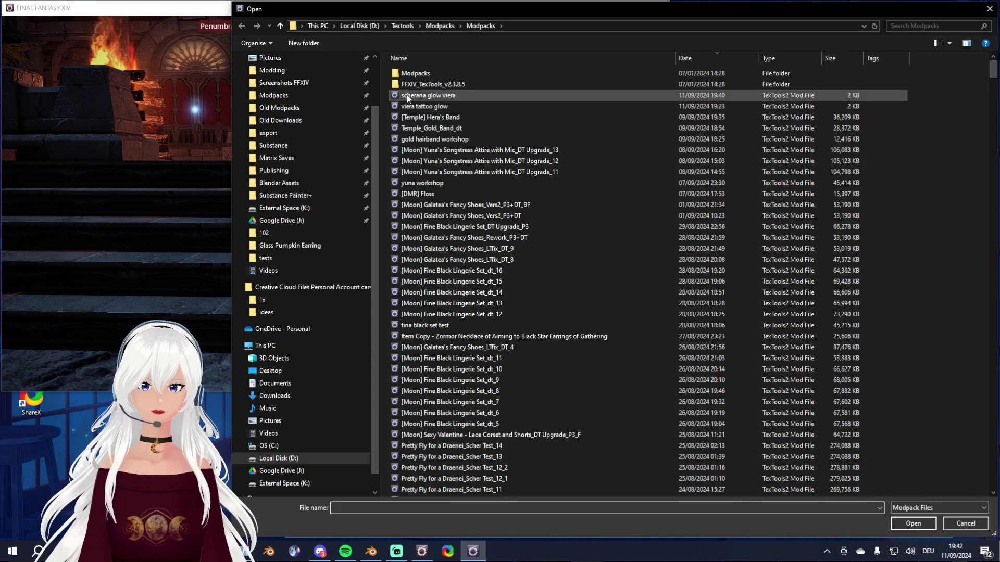
pyautogui.scroll(2, 329, 114)
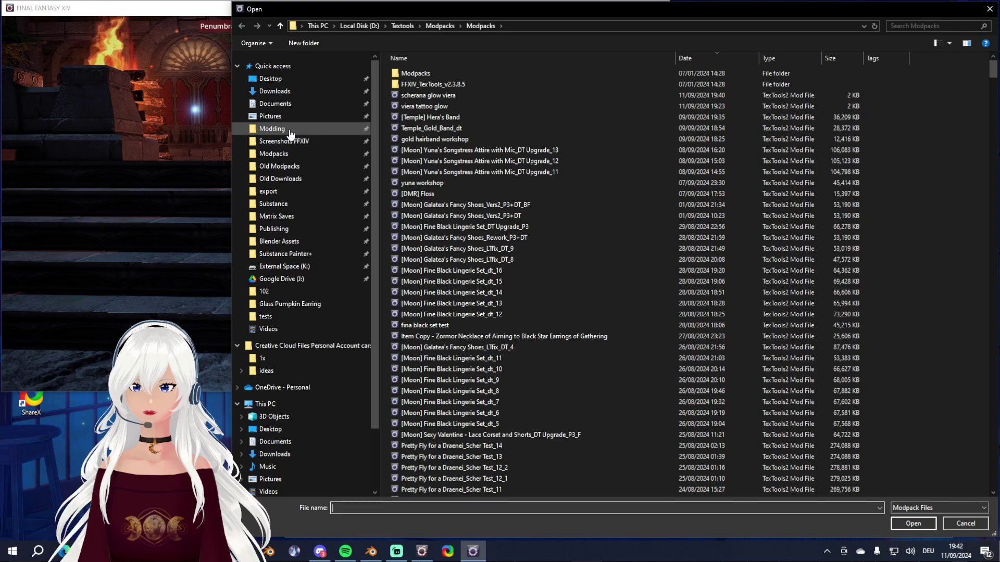
pyautogui.click(992, 11)
pyautogui.click(159, 256)
pyautogui.moveTo(318, 208); pyautogui.dragTo(365, 207)
pyautogui.moveTo(545, 276); pyautogui.dragTo(495, 262)
pyautogui.click(879, 375)
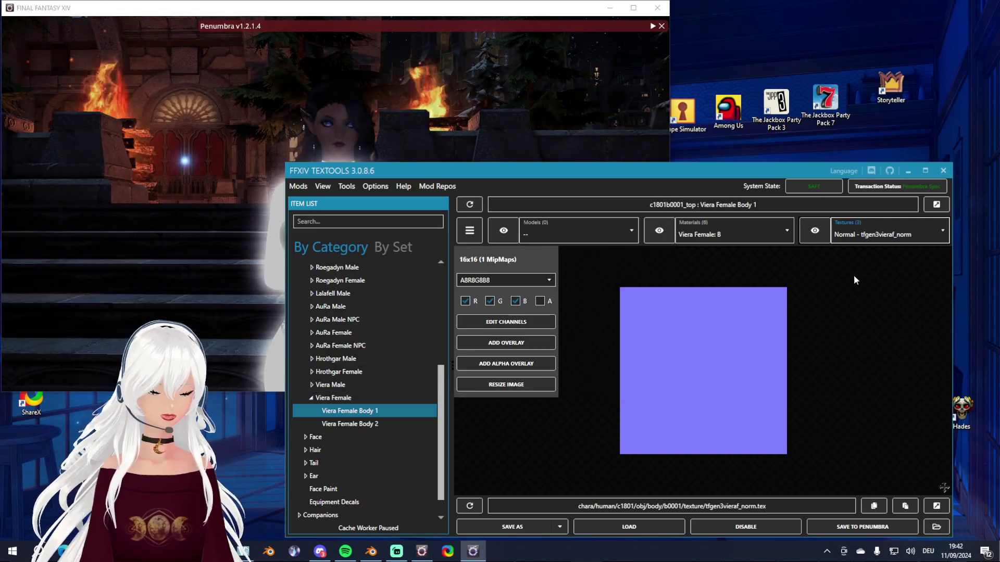
pyautogui.click(863, 236)
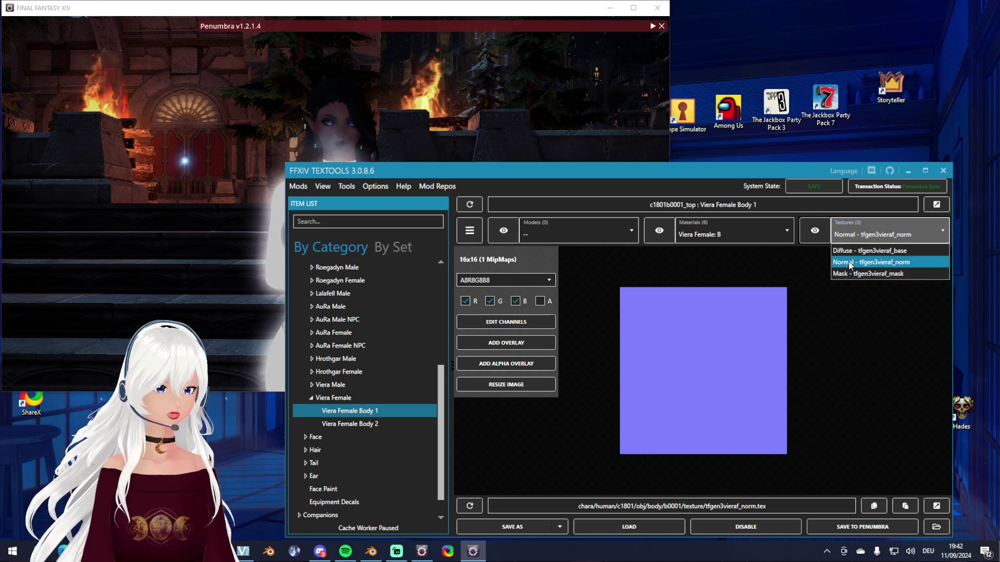
pyautogui.click(823, 264)
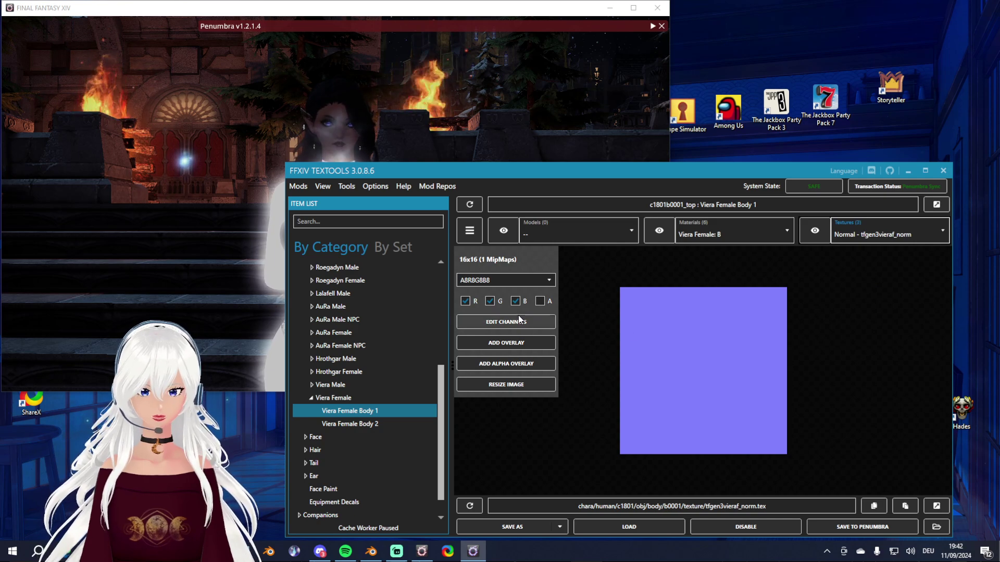
# Step: Search the Downloads folder for "pythia" and open the [Dark & Moon] Pythia 3.0_DT_3.1.4 modpack for import
pyautogui.click(298, 186)
pyautogui.click(239, 243)
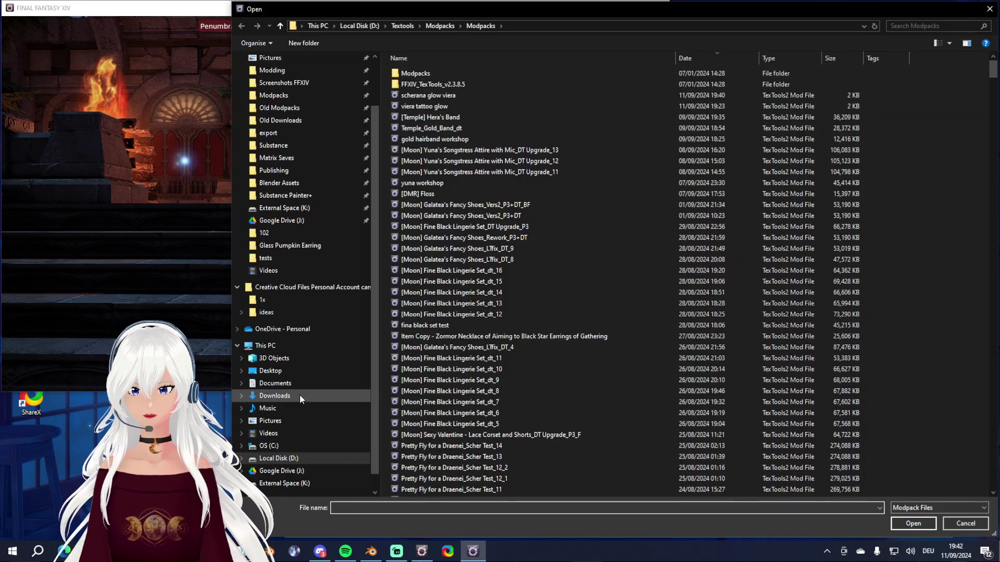
pyautogui.click(274, 396)
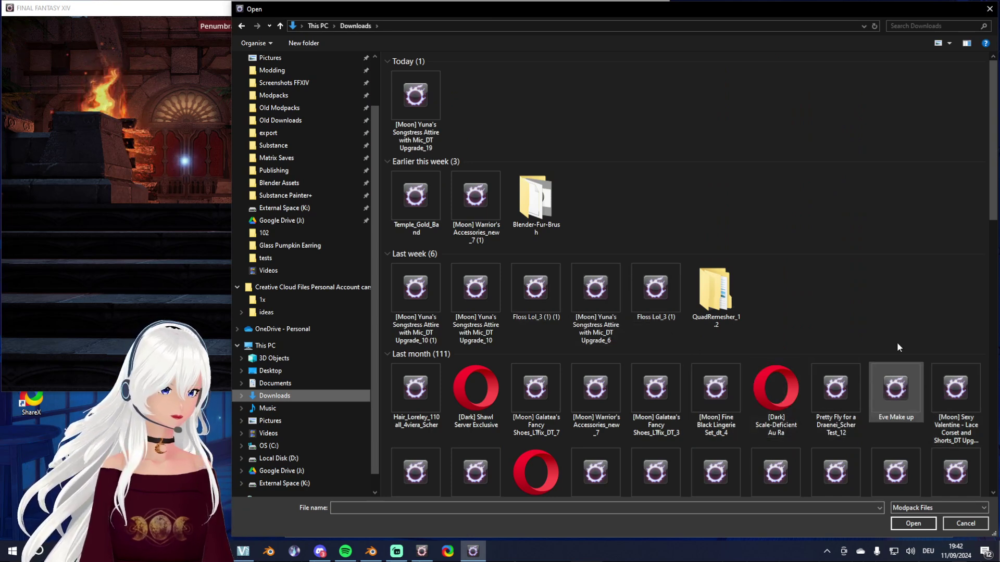
pyautogui.click(918, 24)
pyautogui.write('pythia')
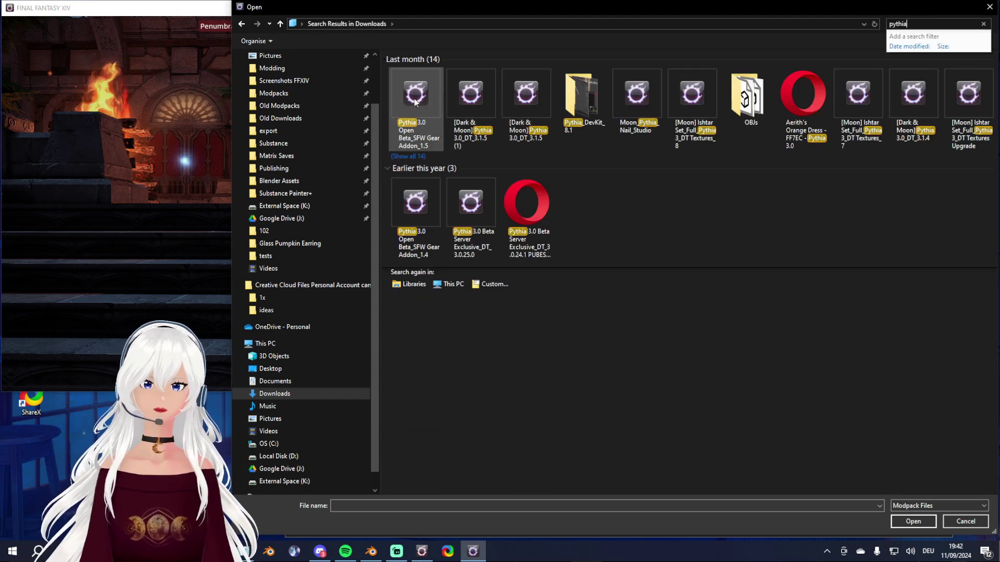
pyautogui.doubleClick(915, 95)
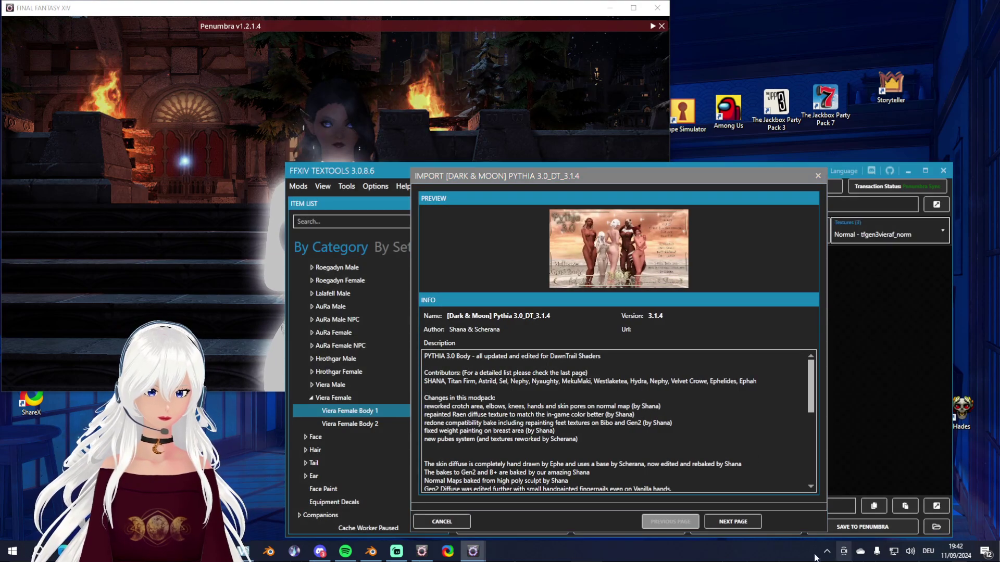
# Step: Import the Pythia 3.0_DT_3.1.4 modpack, keeping the preselected options on every page
pyautogui.click(740, 523)
pyautogui.click(730, 523)
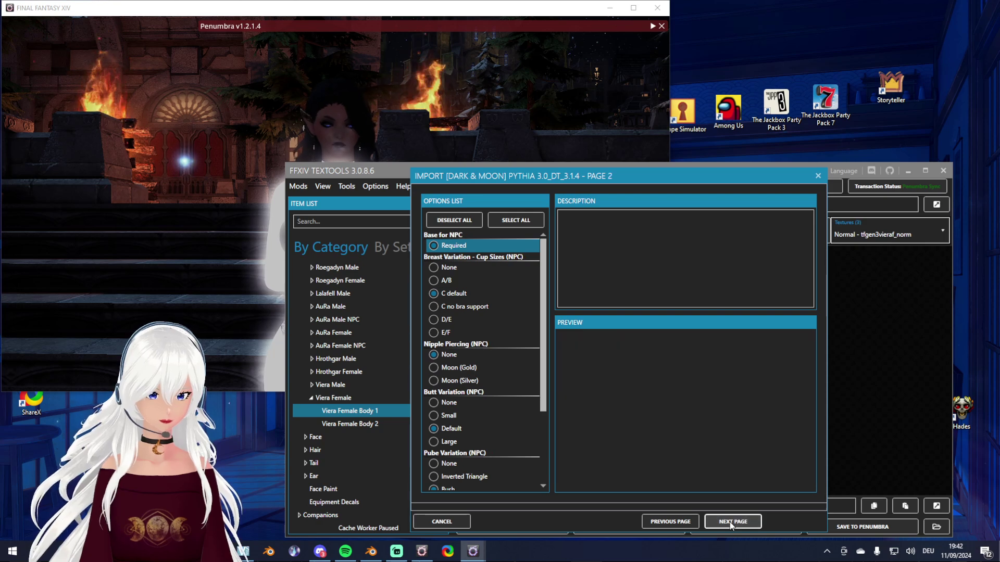
pyautogui.click(731, 523)
pyautogui.click(731, 523)
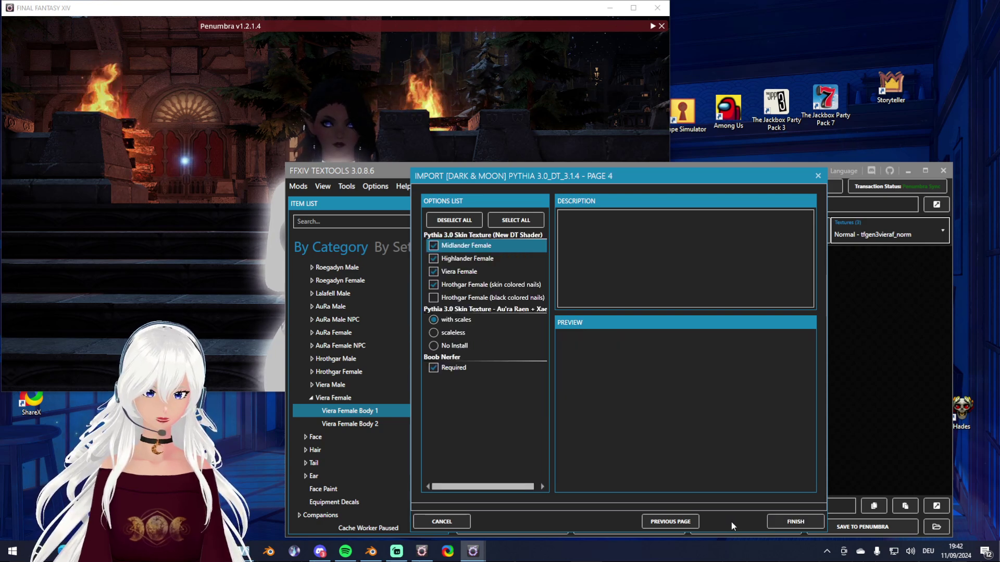
pyautogui.click(795, 522)
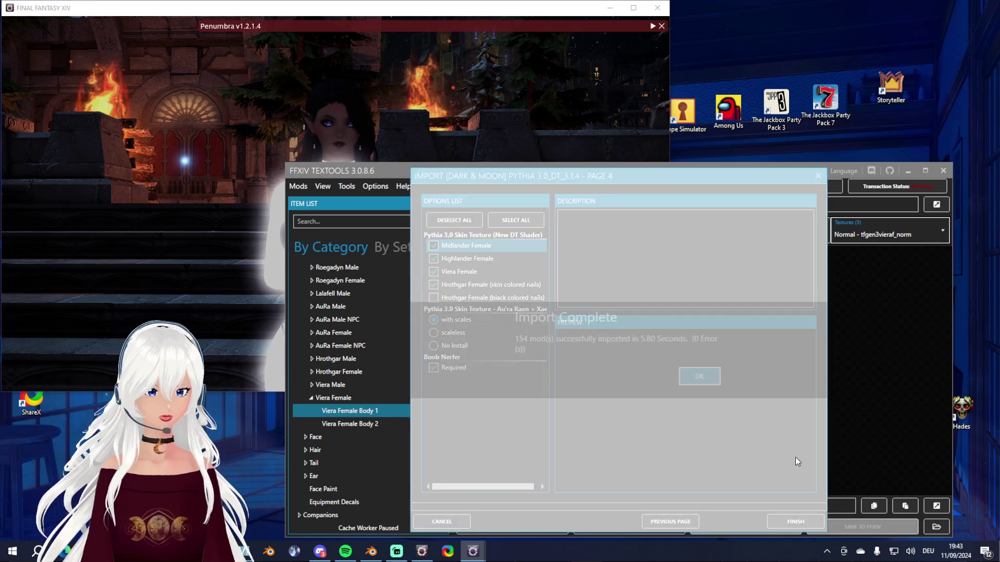
pyautogui.click(700, 376)
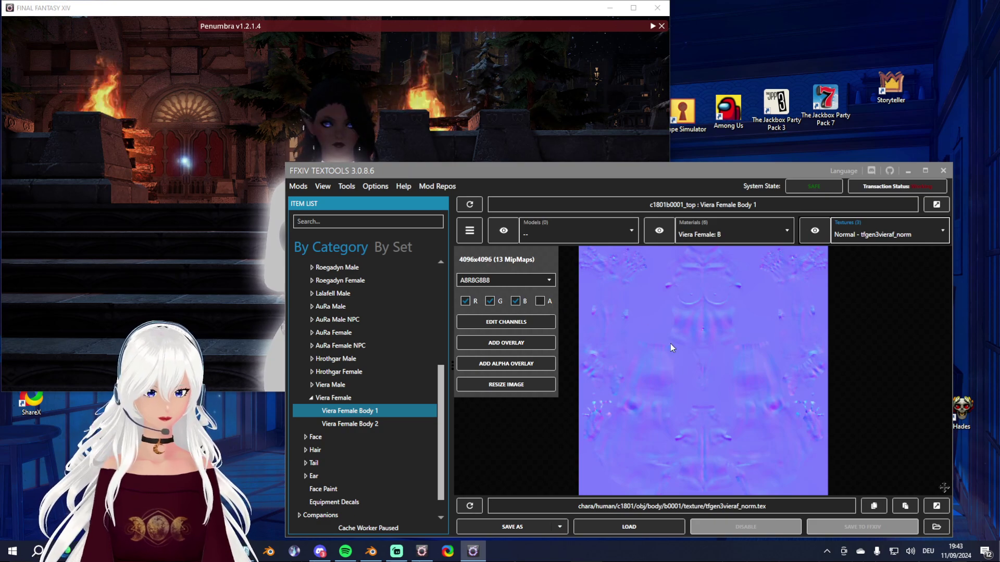
# Step: Set the Skin Type shader key of the Viera Female B material to 72E697CD - EMISSIVE
pyautogui.click(659, 230)
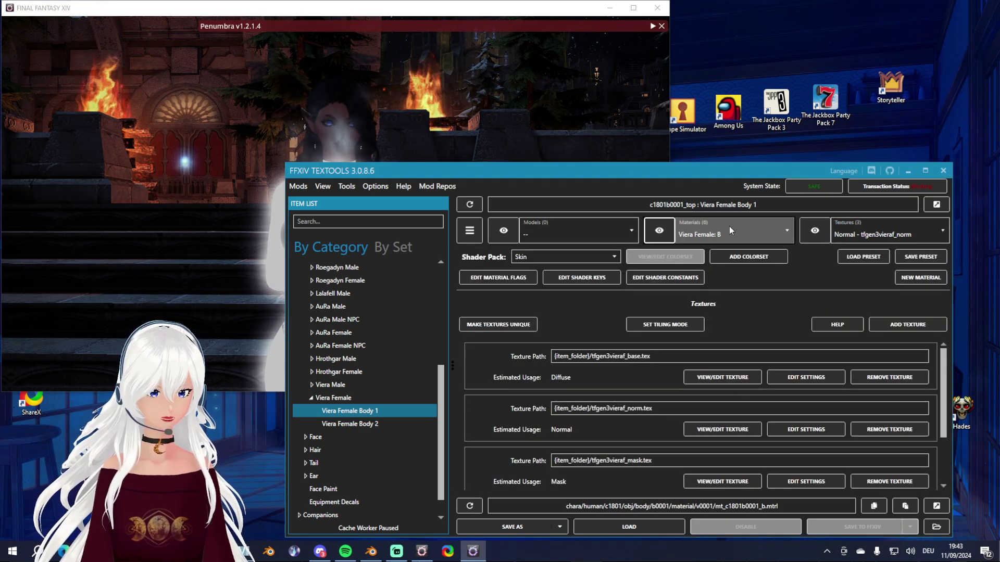
pyautogui.click(815, 230)
pyautogui.click(659, 230)
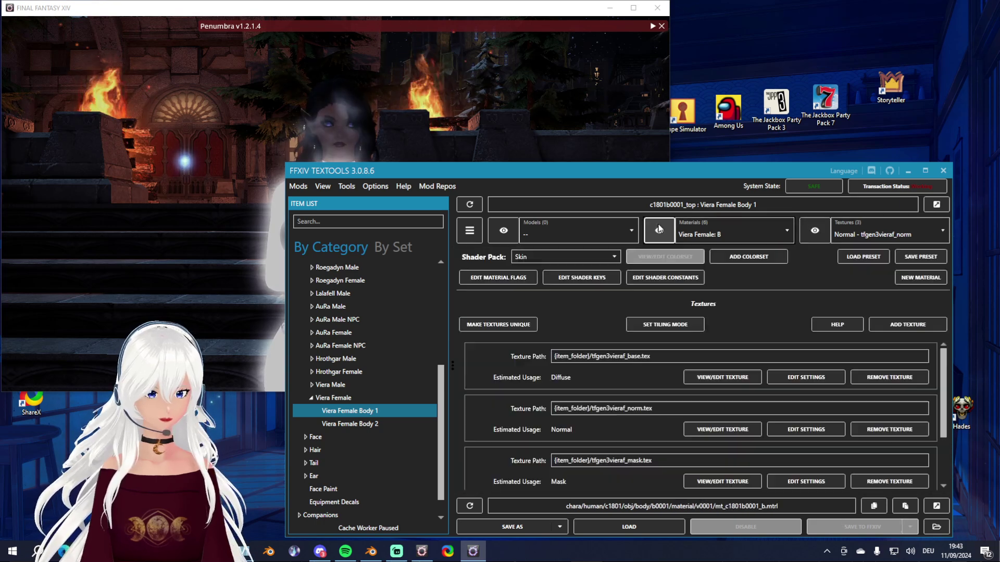
pyautogui.click(581, 279)
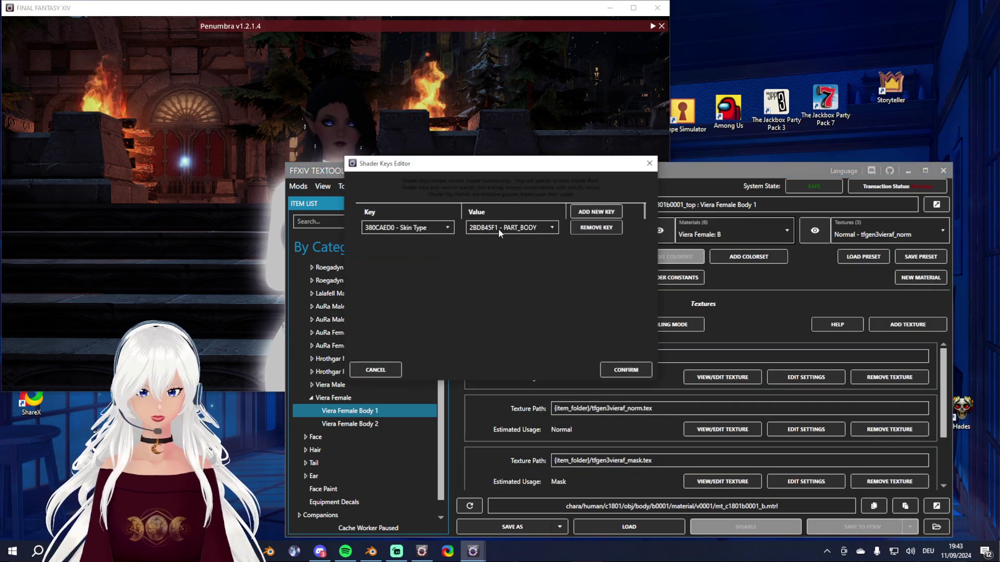
pyautogui.click(500, 229)
pyautogui.click(526, 264)
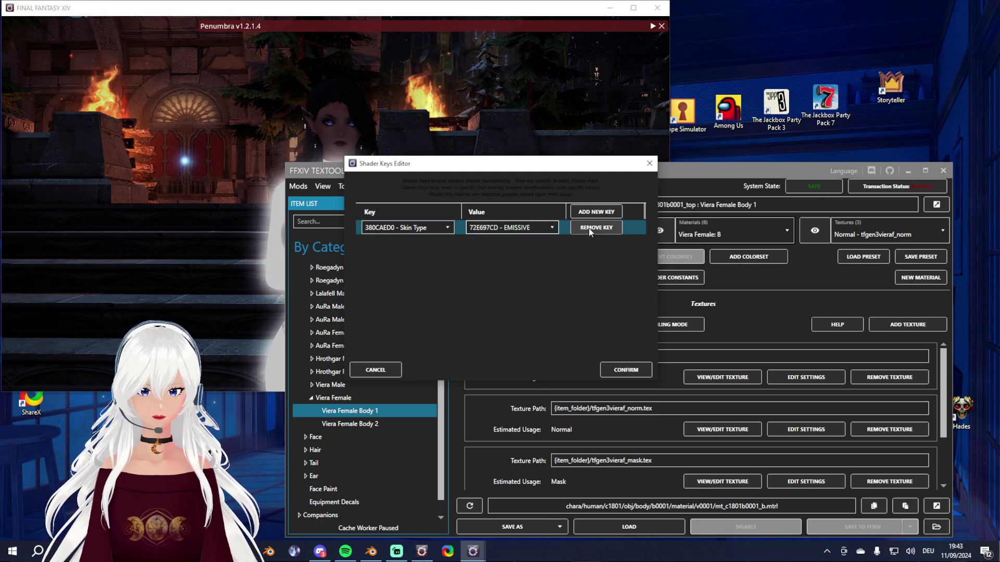
pyautogui.click(626, 371)
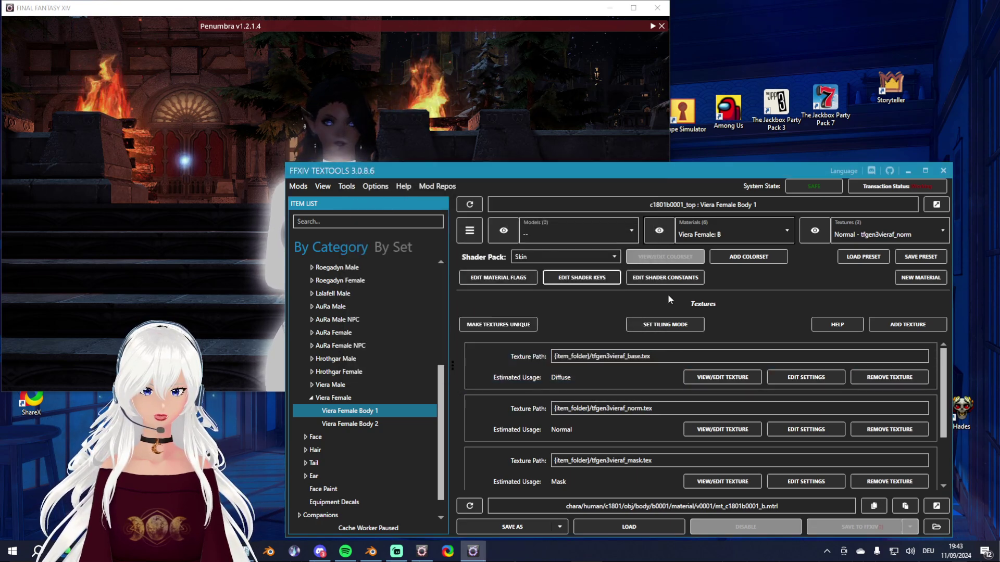
# Step: Add the shader constant 38A64362 - g_EmissiveColor to the Viera Female B material
pyautogui.click(670, 279)
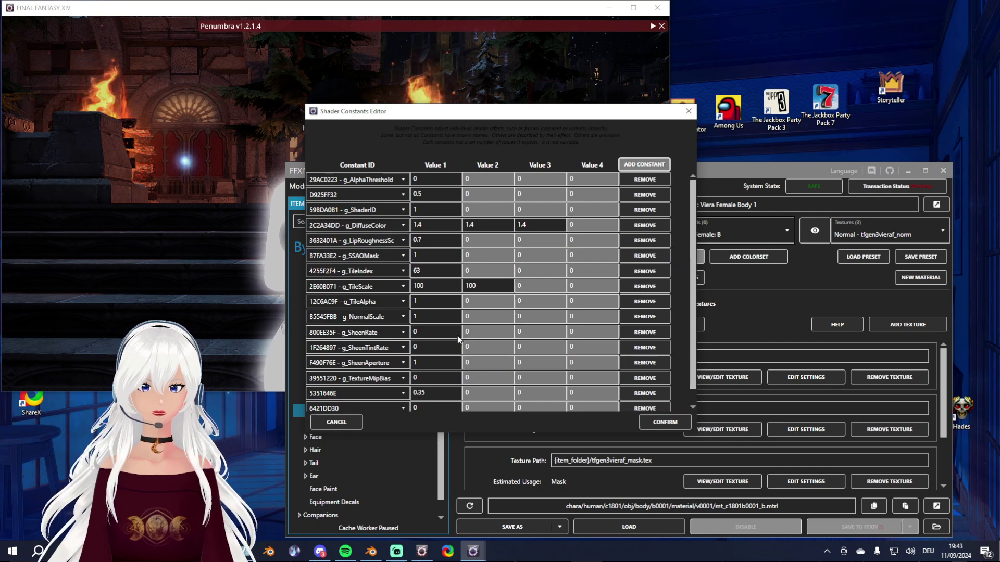
pyautogui.scroll(-2, 458, 340)
pyautogui.click(359, 394)
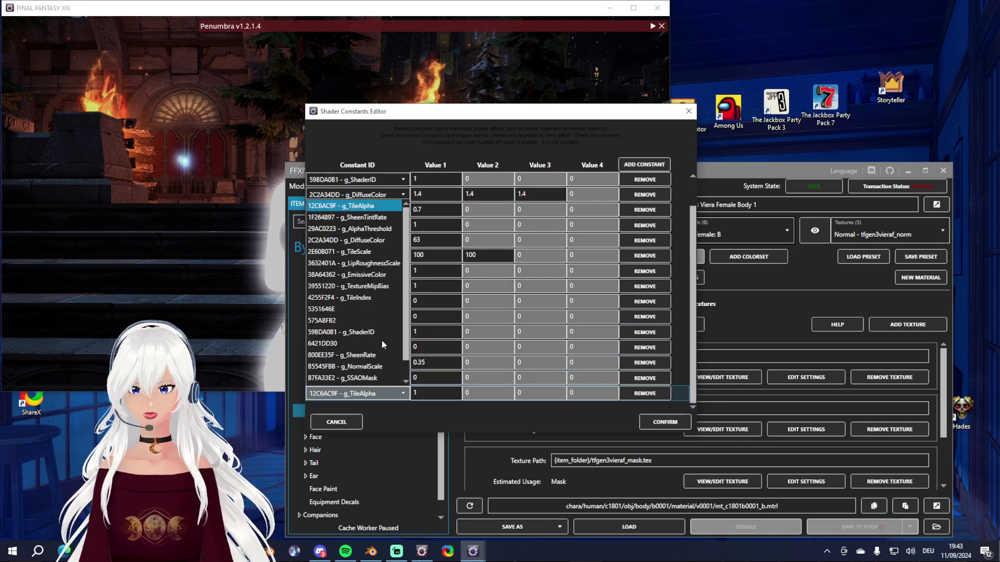
pyautogui.scroll(-1, 380, 312)
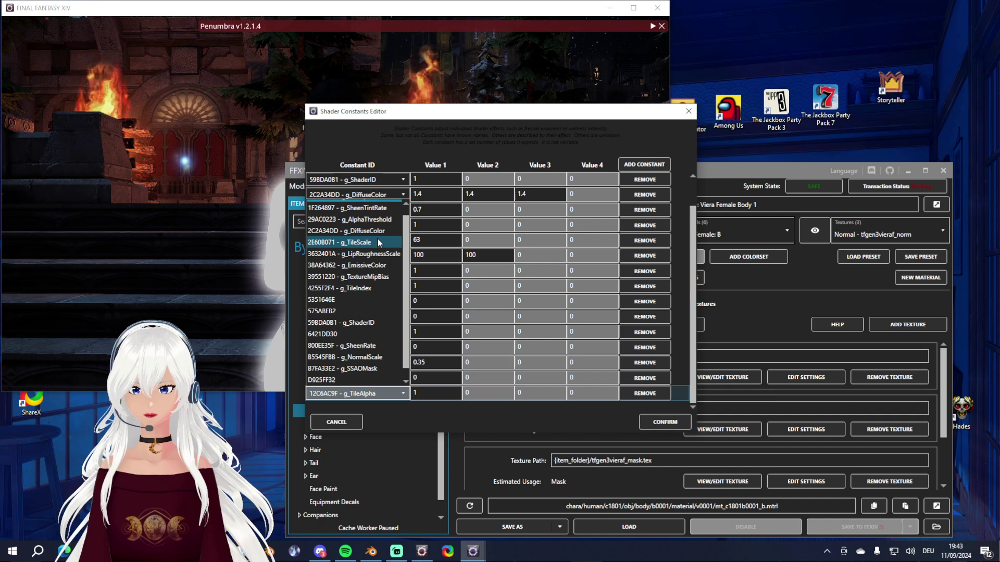
pyautogui.click(376, 265)
pyautogui.click(657, 422)
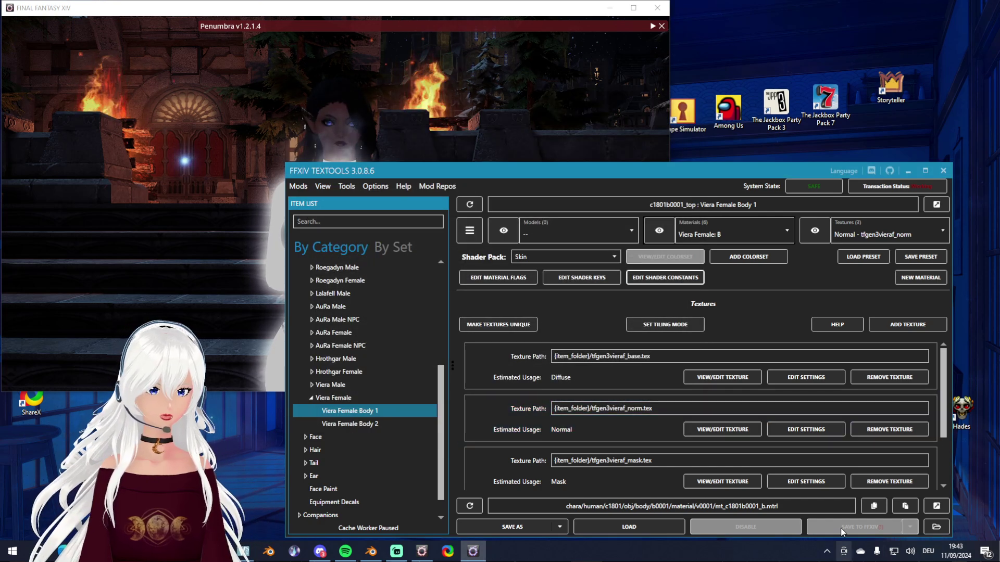
# Step: Display the normal texture tfgen3vieraf_norm and check the character's glow in the game window
pyautogui.click(867, 234)
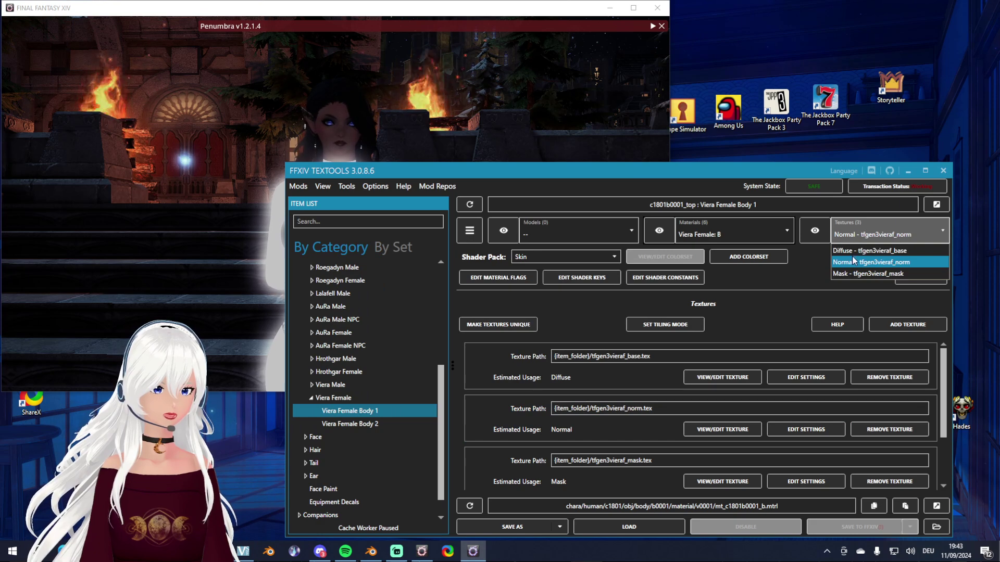
pyautogui.click(855, 261)
pyautogui.click(855, 225)
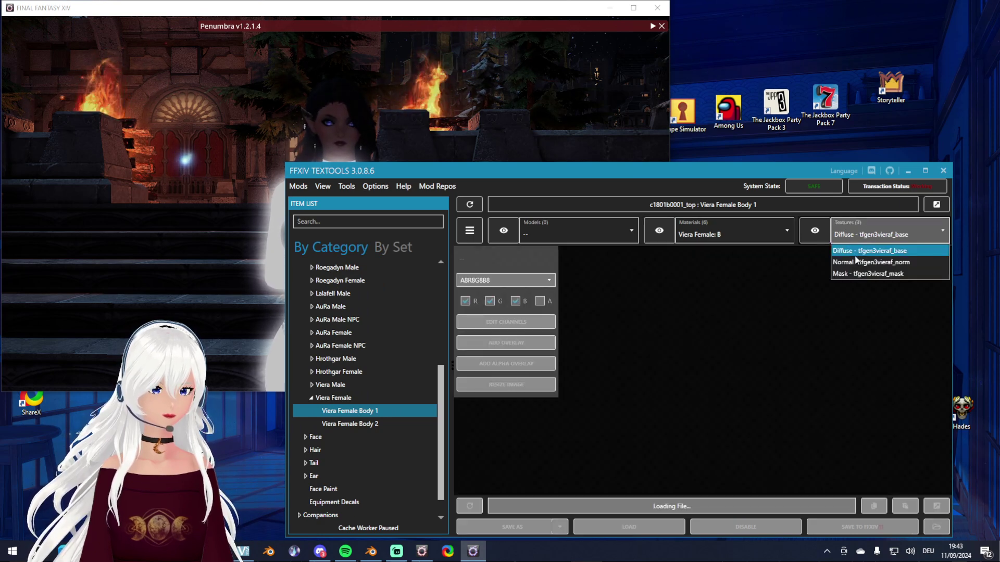
pyautogui.click(856, 262)
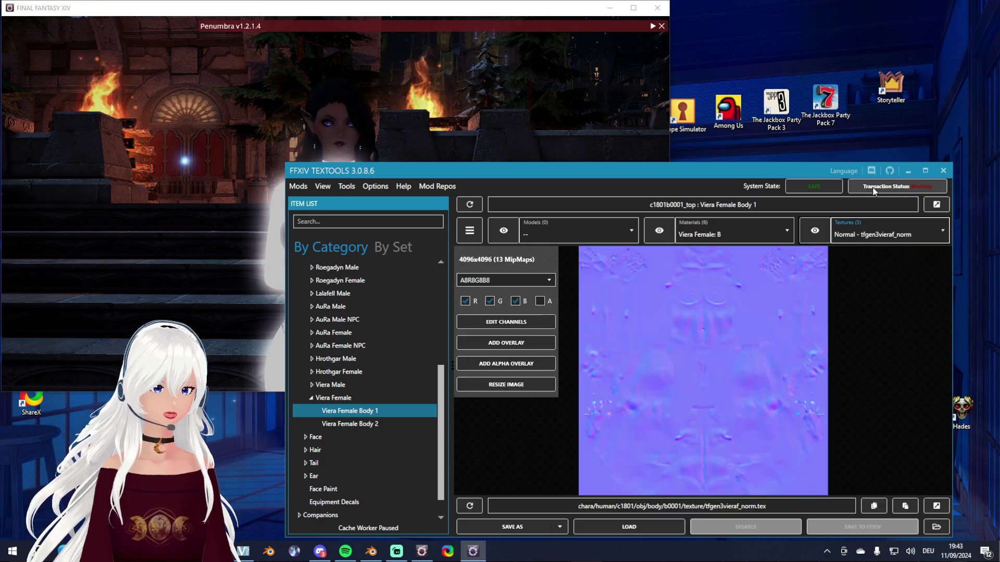
pyautogui.click(195, 135)
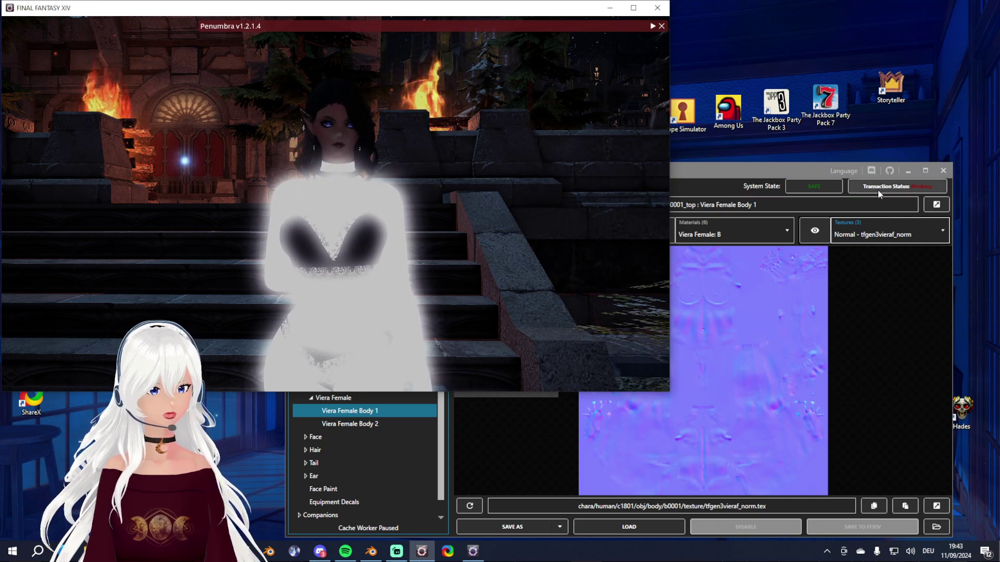
pyautogui.click(815, 229)
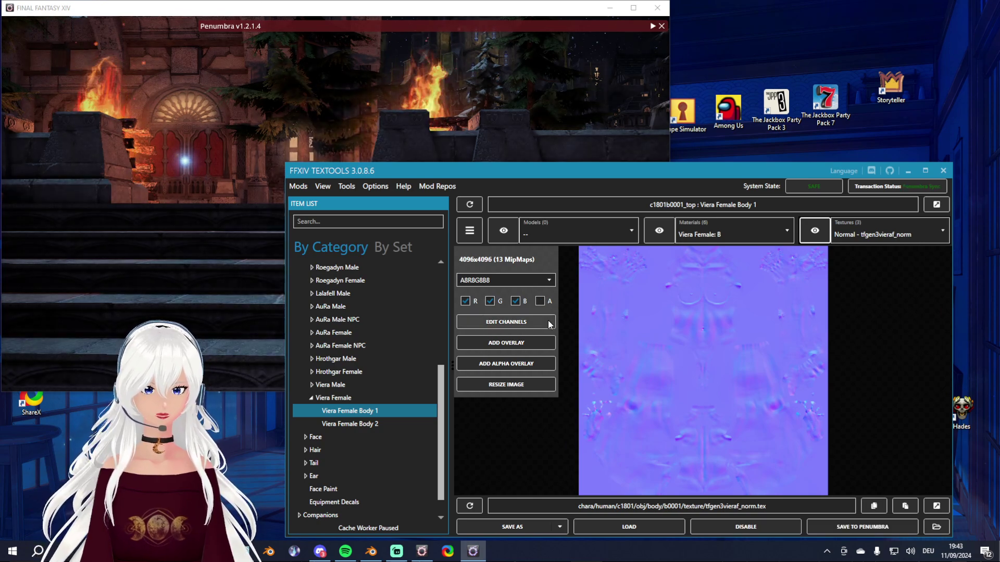
# Step: Show only the alpha channel of the normal texture and save the texture to Penumbra
pyautogui.click(466, 301)
pyautogui.click(490, 299)
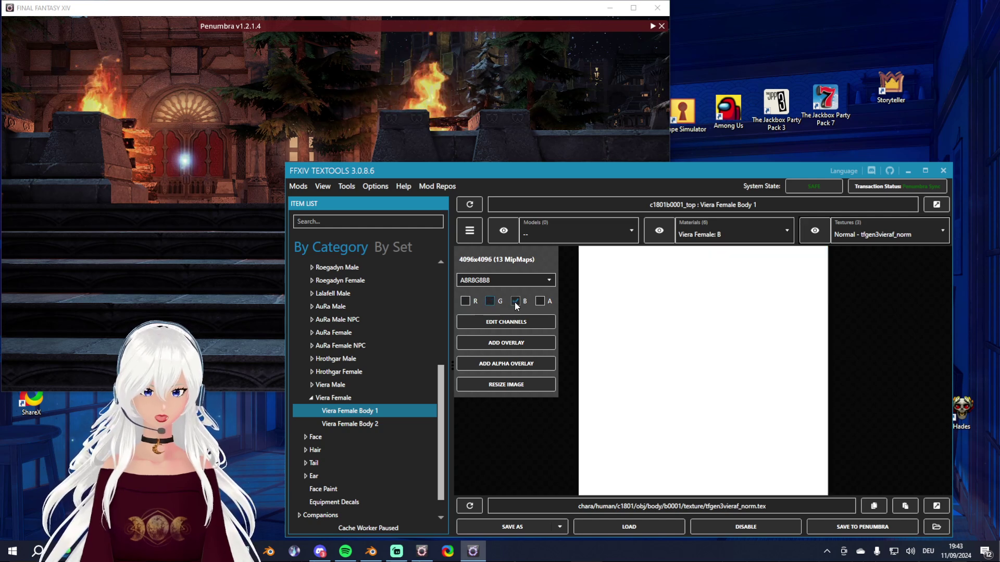
pyautogui.click(515, 301)
pyautogui.click(541, 301)
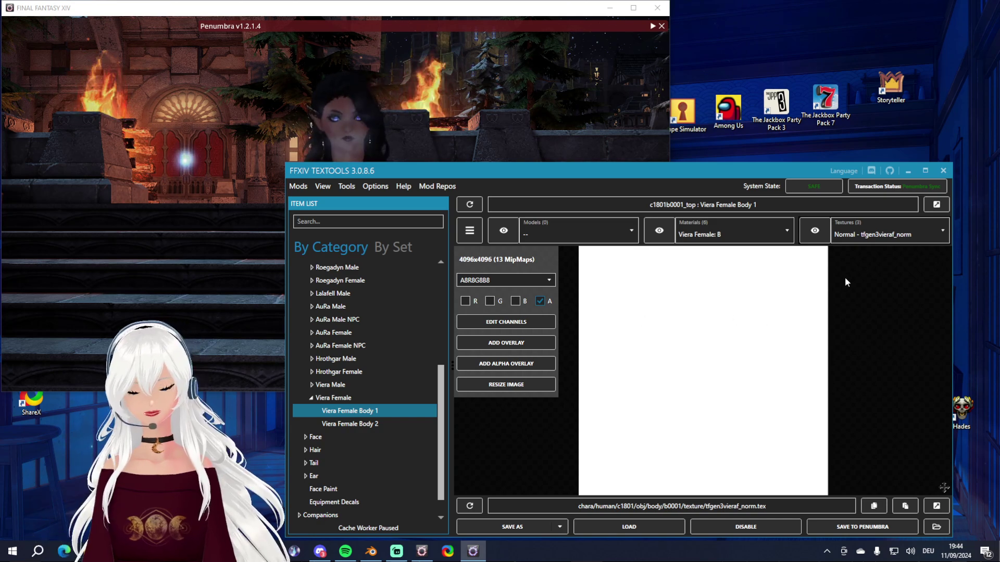
pyautogui.click(442, 144)
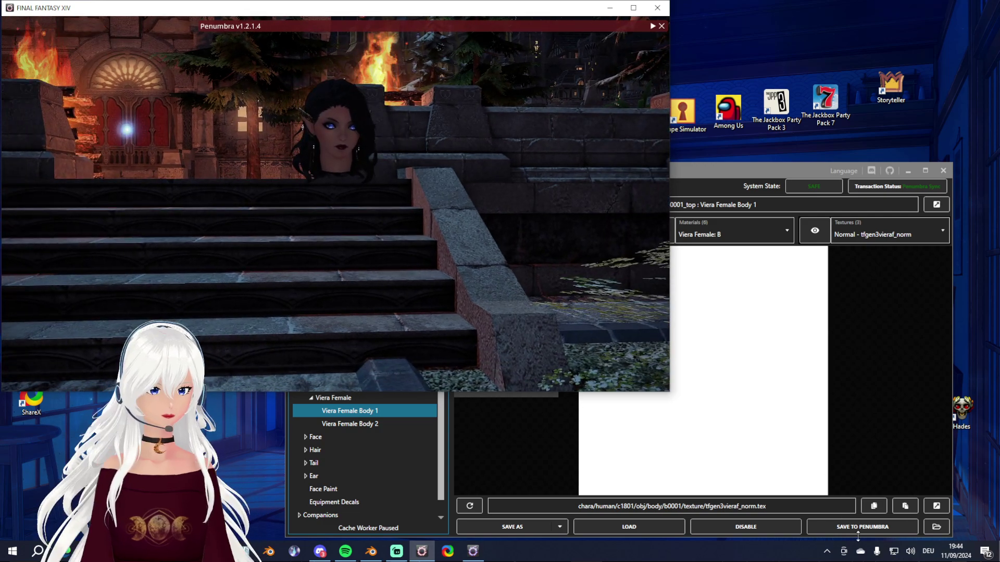
pyautogui.click(859, 529)
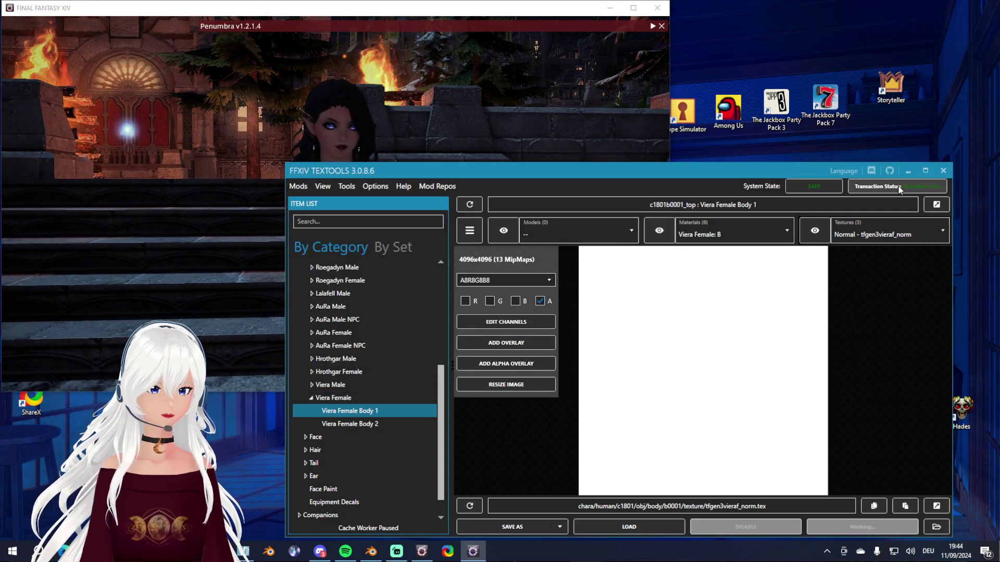
# Step: Display the Viera Female B material and check the scherana glow viera mod in Penumbra
pyautogui.click(815, 234)
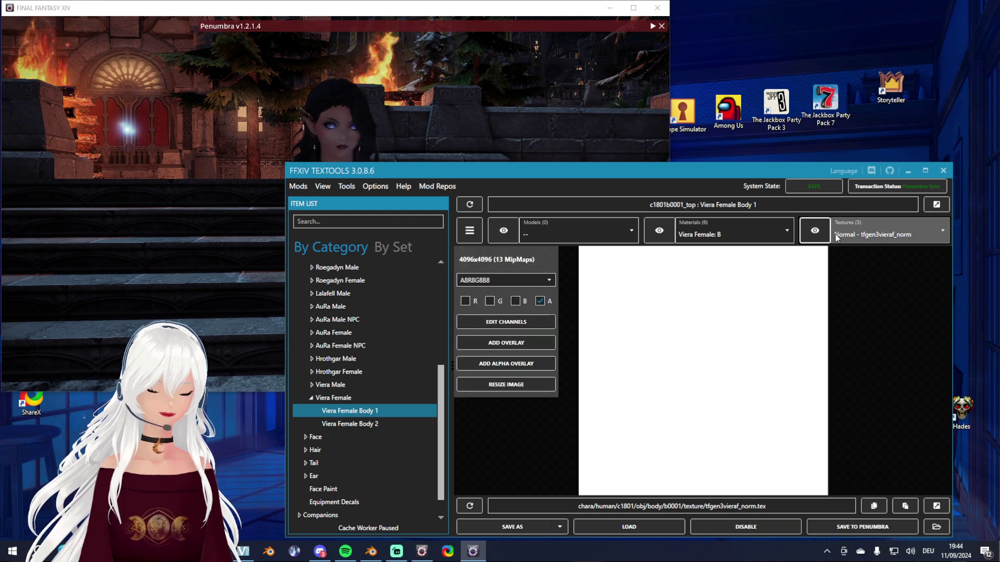
pyautogui.click(657, 230)
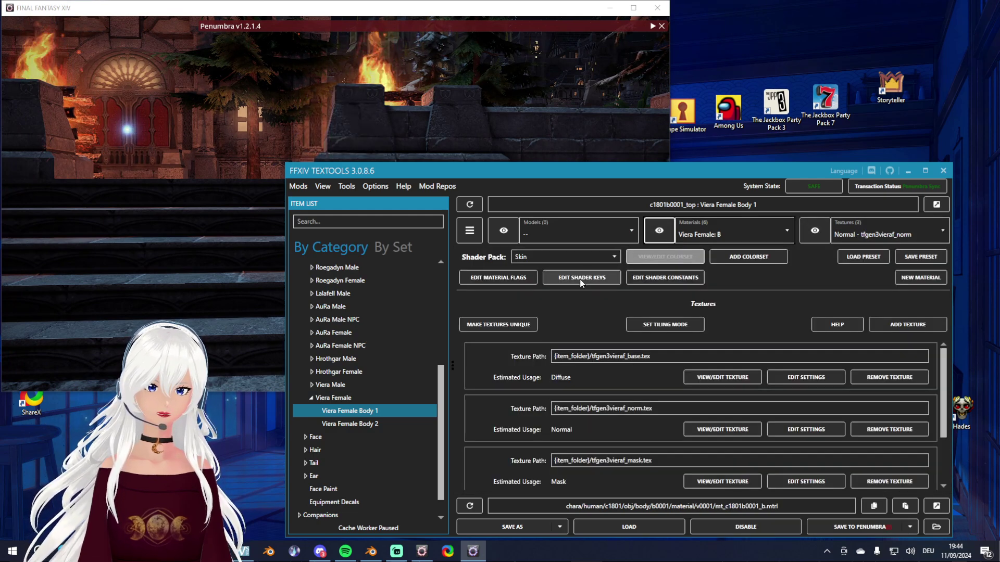
pyautogui.click(653, 26)
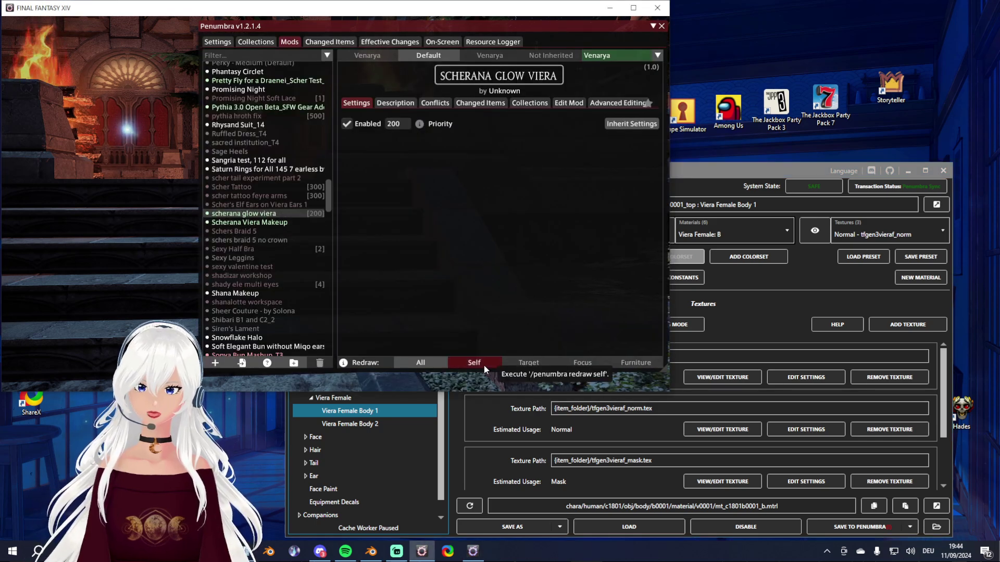
pyautogui.click(653, 26)
pyautogui.click(787, 279)
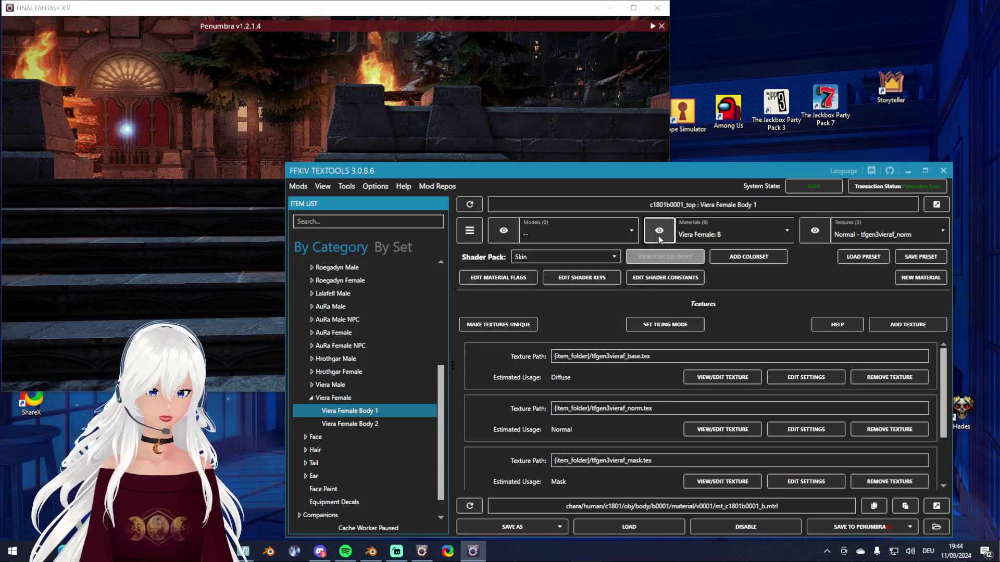
# Step: Save the Viera Female B material to Penumbra and view the character's body in the game window
pyautogui.click(527, 107)
pyautogui.moveTo(516, 114); pyautogui.dragTo(414, 116)
pyautogui.click(763, 306)
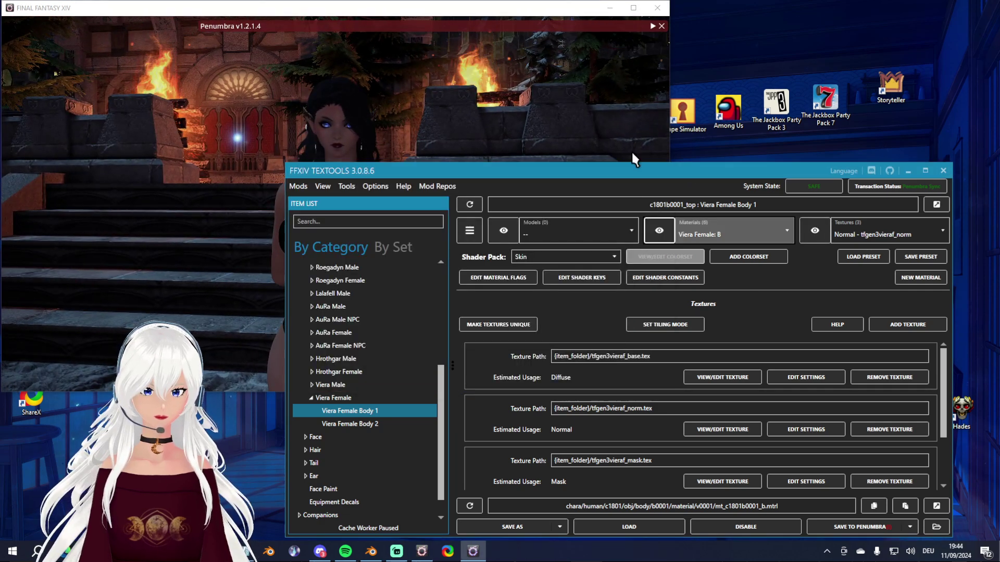
pyautogui.click(653, 26)
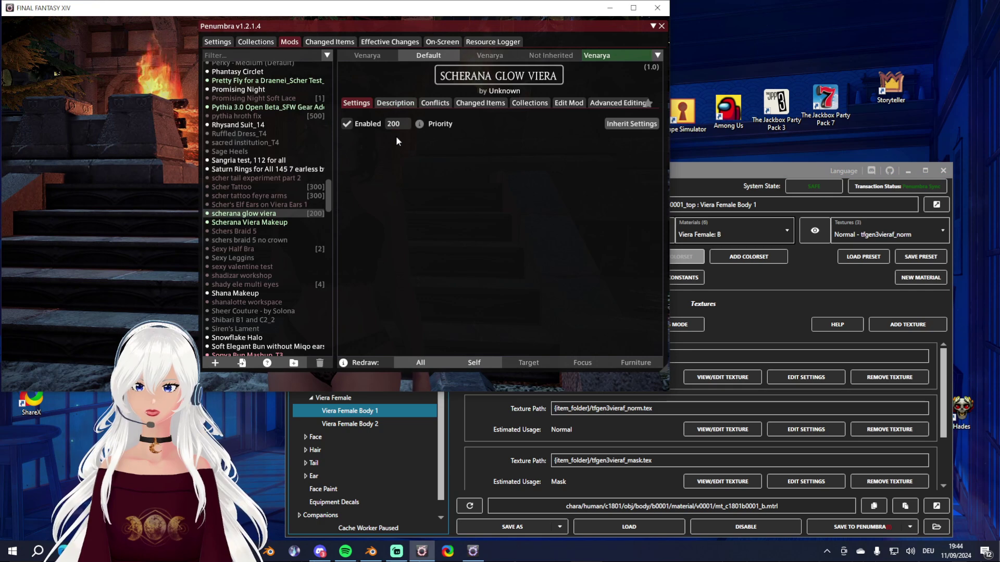
pyautogui.click(652, 26)
pyautogui.click(786, 261)
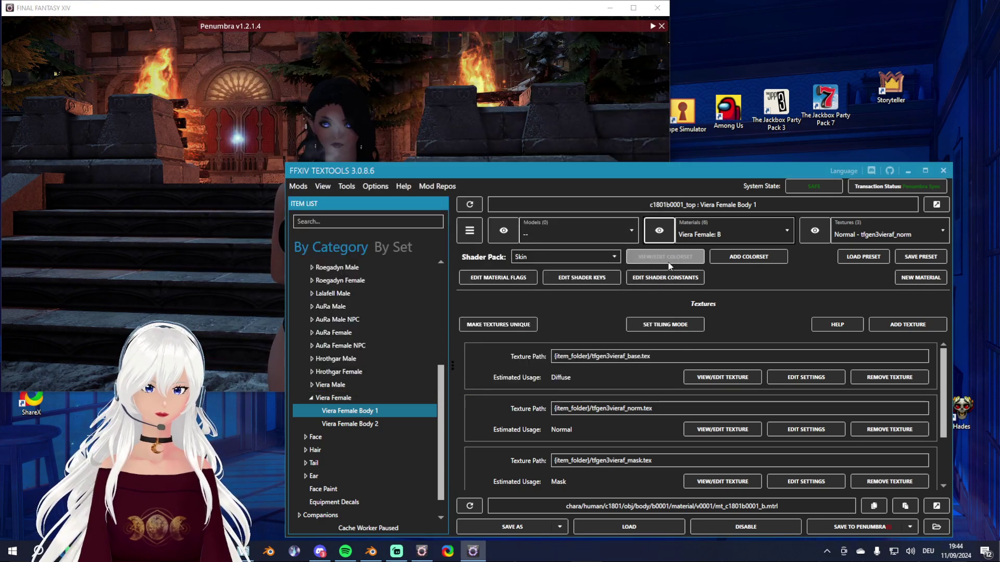
pyautogui.click(851, 526)
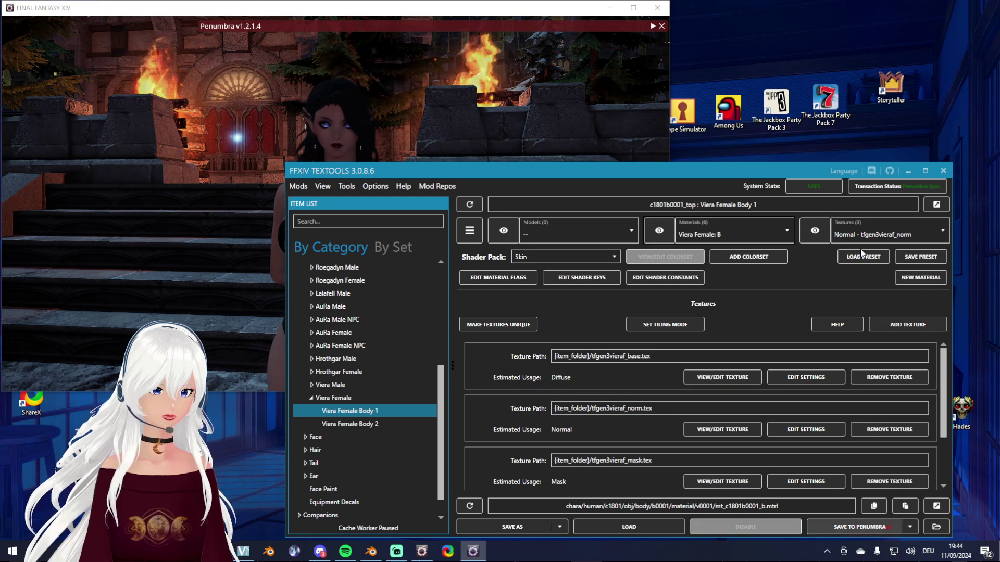
pyautogui.moveTo(476, 61); pyautogui.dragTo(442, 118)
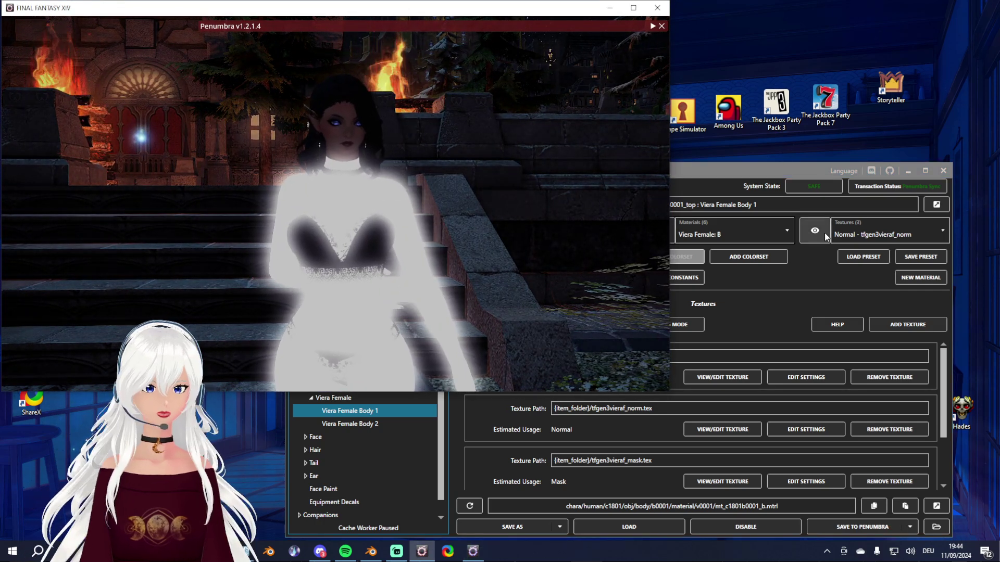
# Step: Compare the normal texture tfgen3vieraf_norm with all channels shown and with only its alpha channel shown
pyautogui.click(832, 234)
pyautogui.click(850, 237)
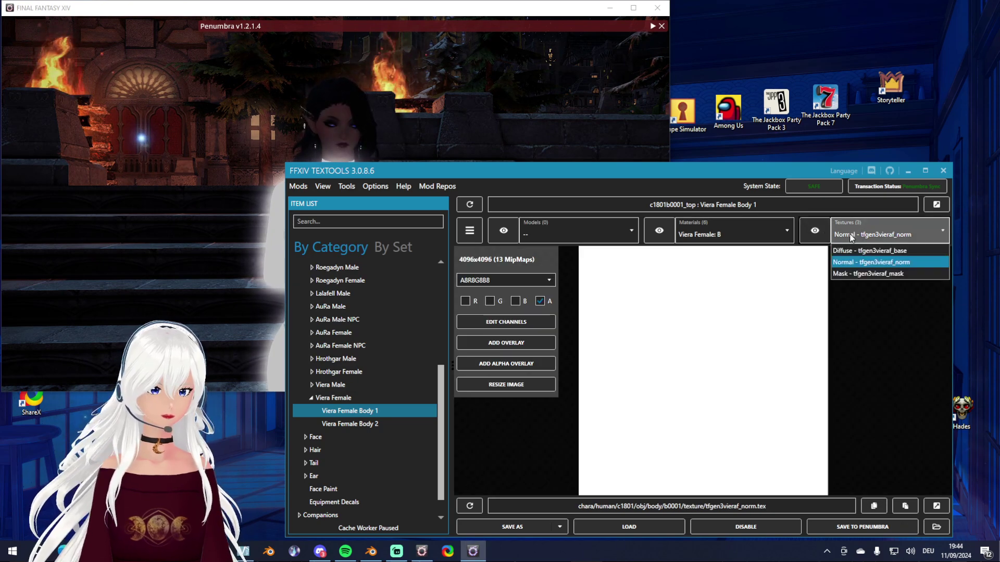
pyautogui.click(851, 238)
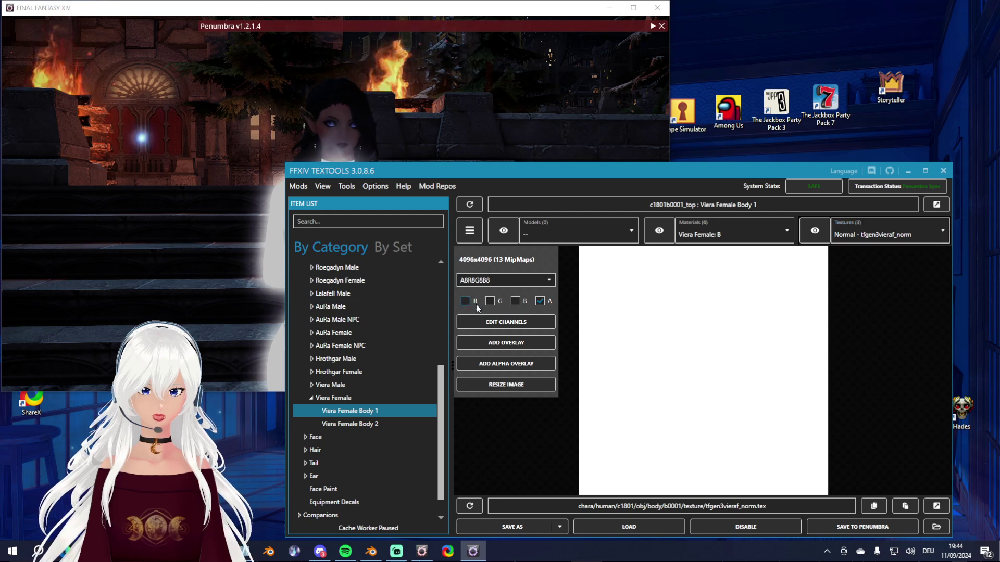
pyautogui.click(475, 302)
pyautogui.click(489, 302)
pyautogui.click(515, 302)
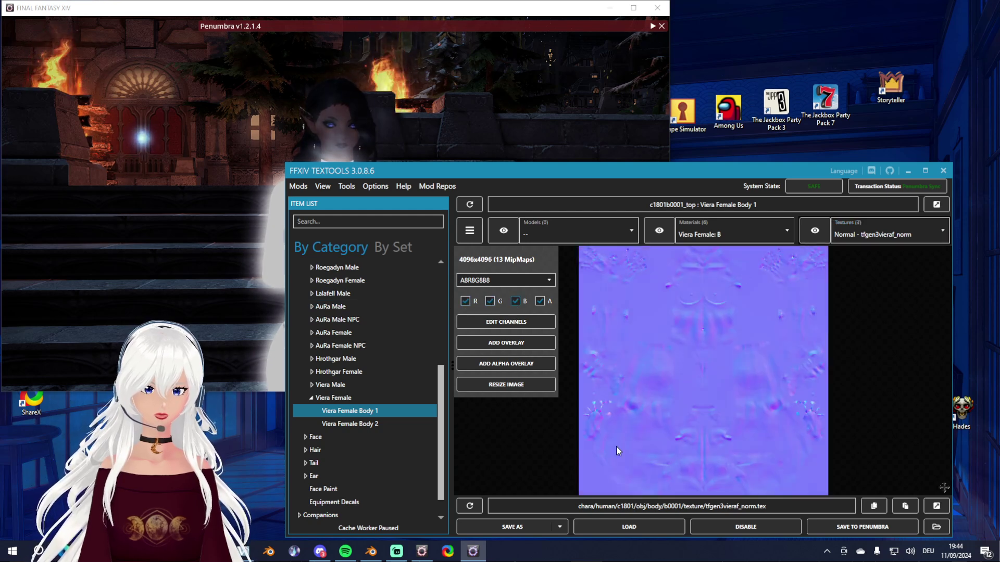
pyautogui.click(465, 302)
pyautogui.click(490, 302)
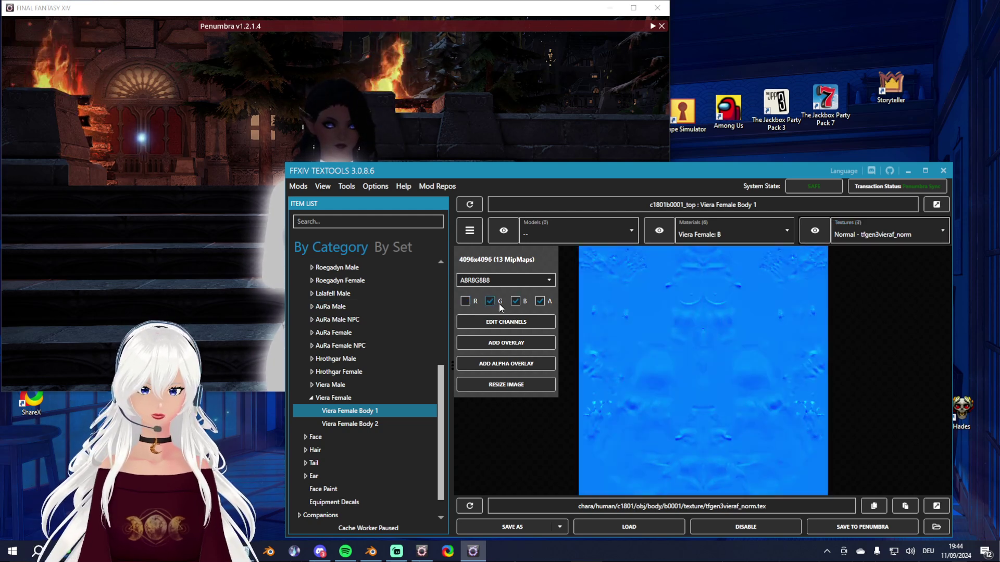
pyautogui.click(517, 302)
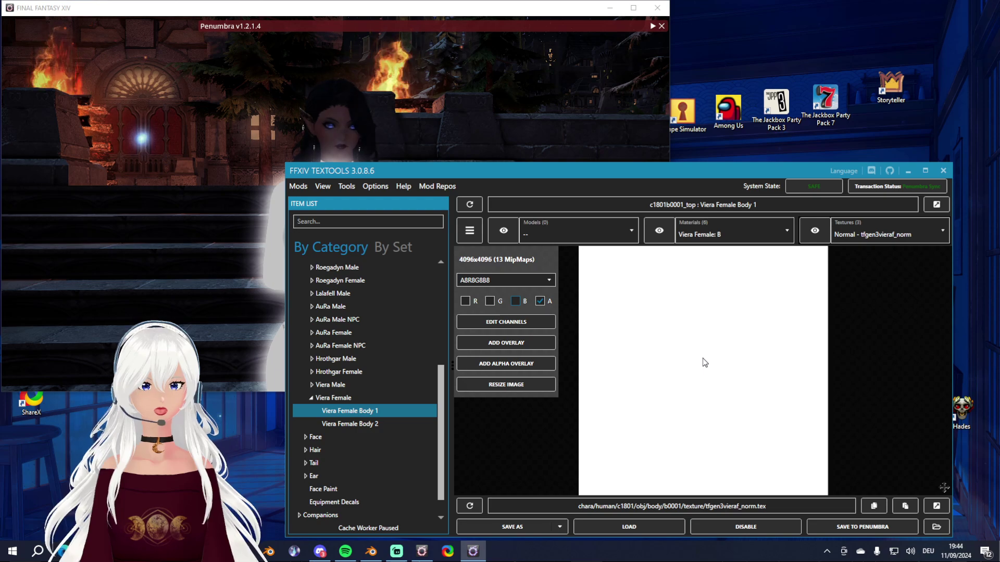
# Step: Inspect the character's full-body glow in the game window
pyautogui.click(332, 149)
pyautogui.moveTo(398, 157)
pyautogui.mouseDown()
pyautogui.moveTo(219, 159)
pyautogui.moveTo(416, 159)
pyautogui.mouseUp()
pyautogui.click(911, 350)
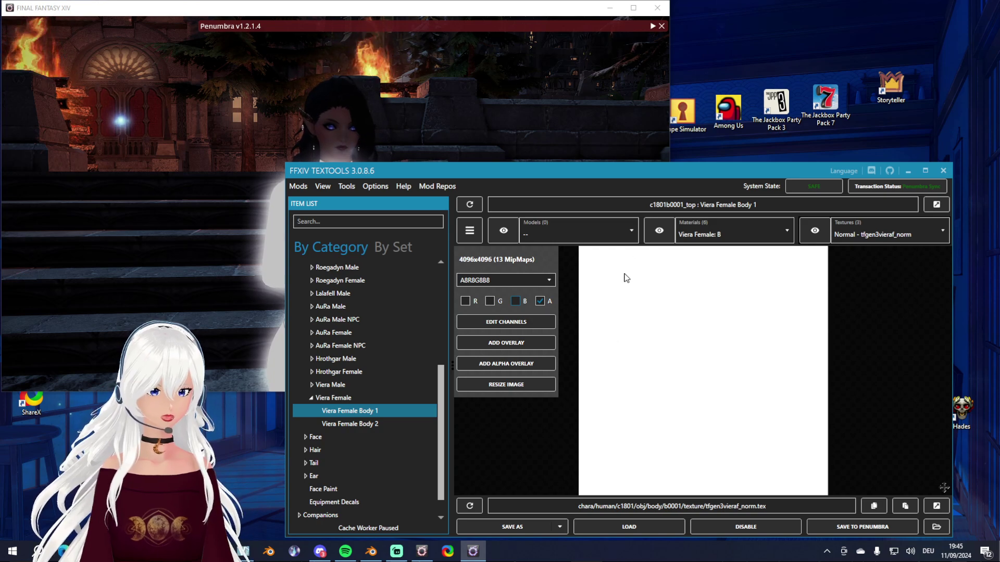
# Step: Fill the alpha channel of the normal texture with 0 and apply the change
pyautogui.click(501, 323)
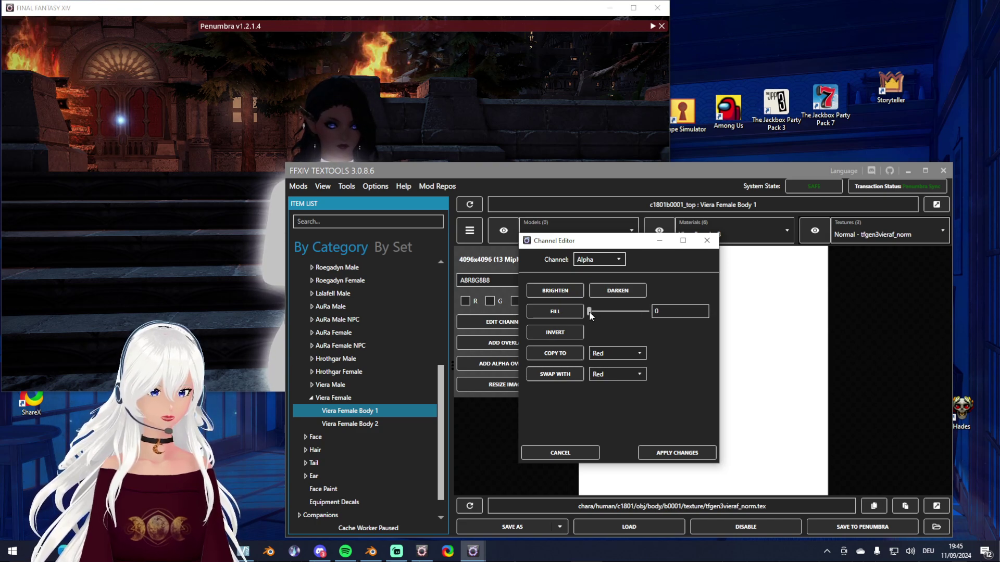
pyautogui.moveTo(590, 311); pyautogui.dragTo(648, 312)
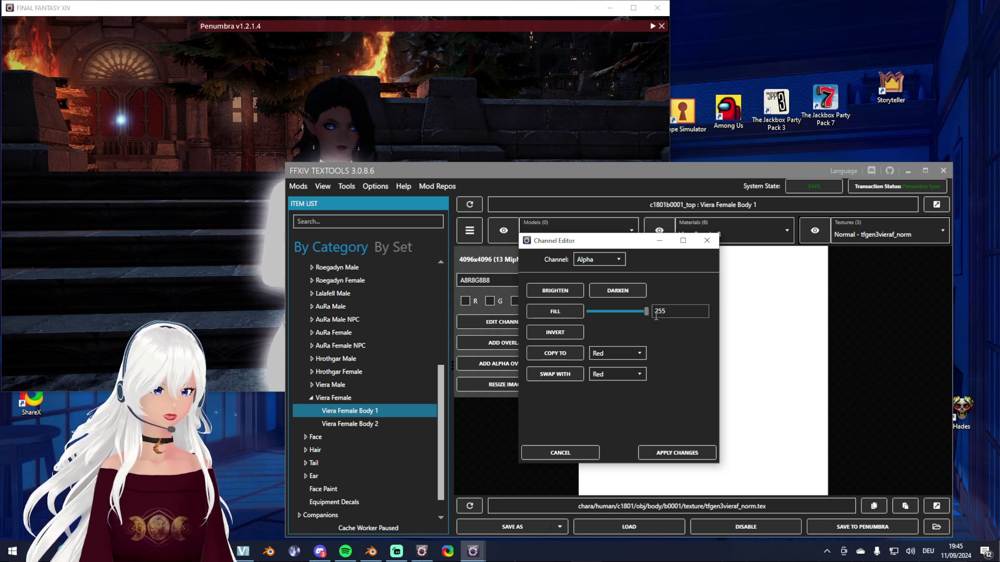
pyautogui.click(559, 312)
pyautogui.moveTo(657, 247); pyautogui.dragTo(446, 237)
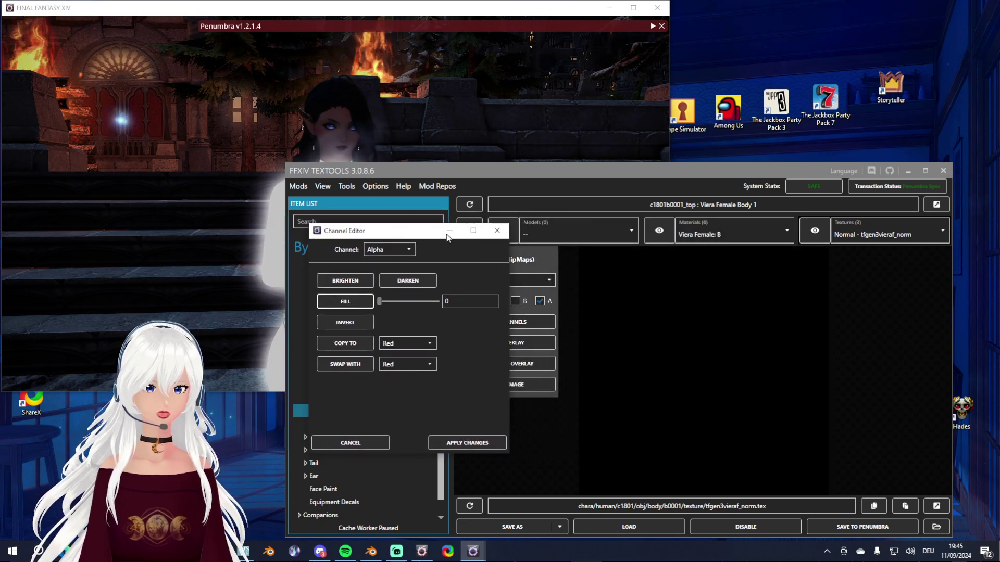
pyautogui.click(468, 443)
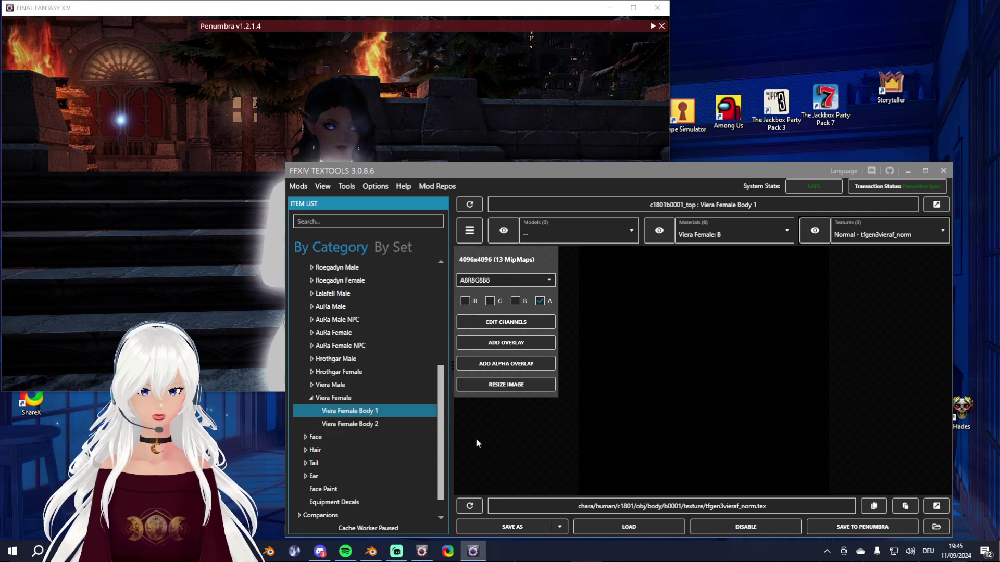
# Step: Save the edited normal texture to Penumbra and check the character's skin in the game window
pyautogui.click(850, 527)
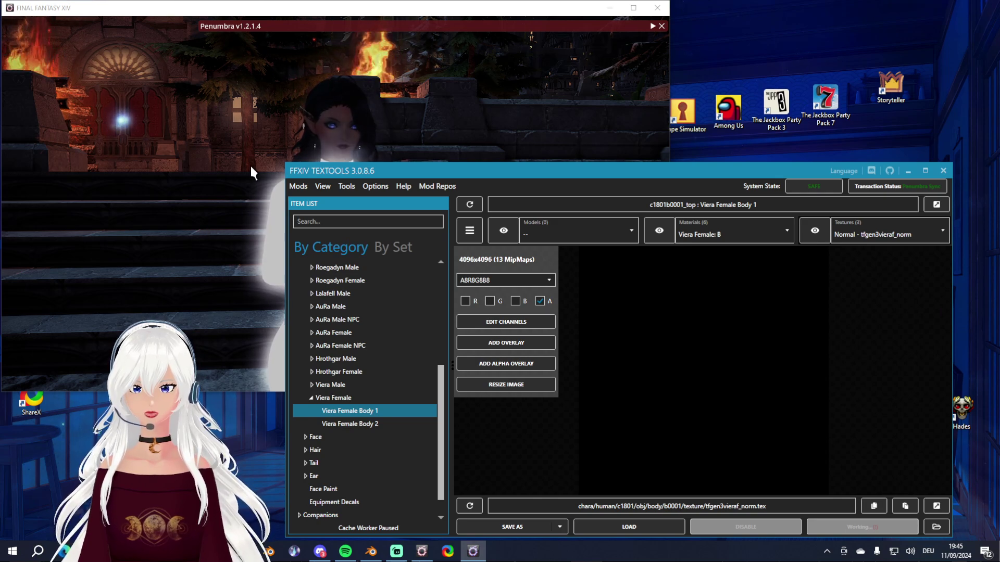
pyautogui.click(221, 212)
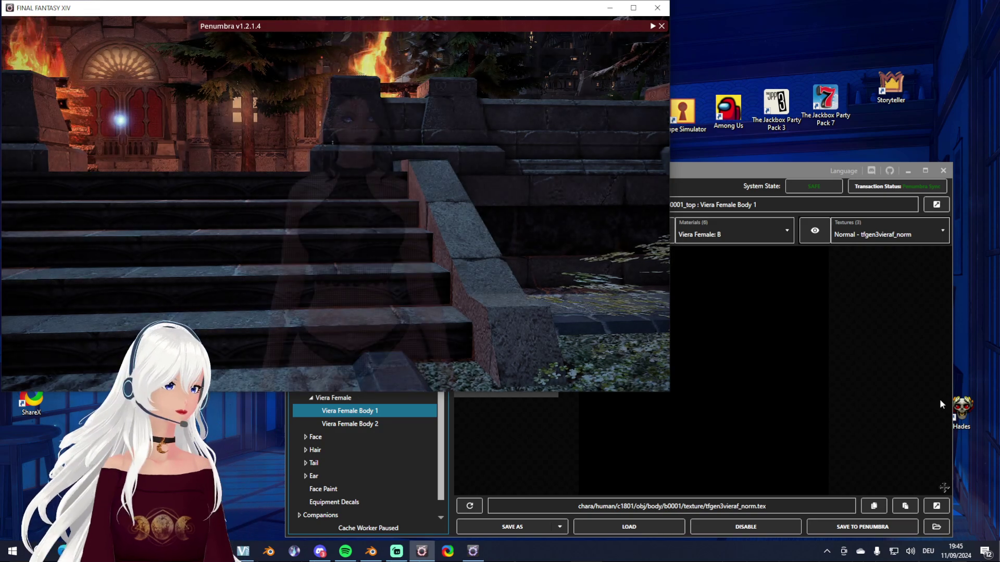
pyautogui.click(898, 382)
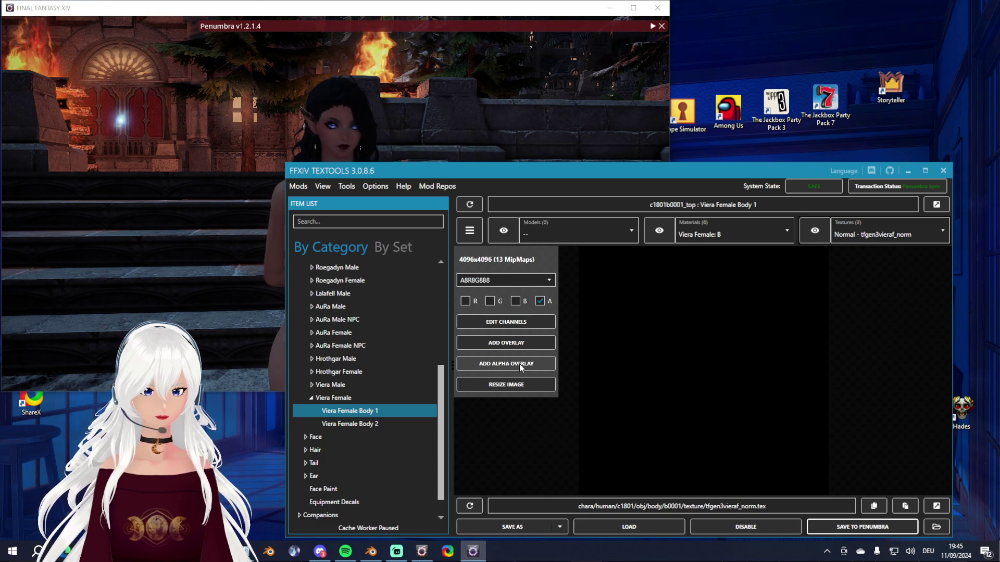
# Step: Add the glow pattern image from Downloads as an alpha overlay on the normal texture and save to Penumbra
pyautogui.click(532, 365)
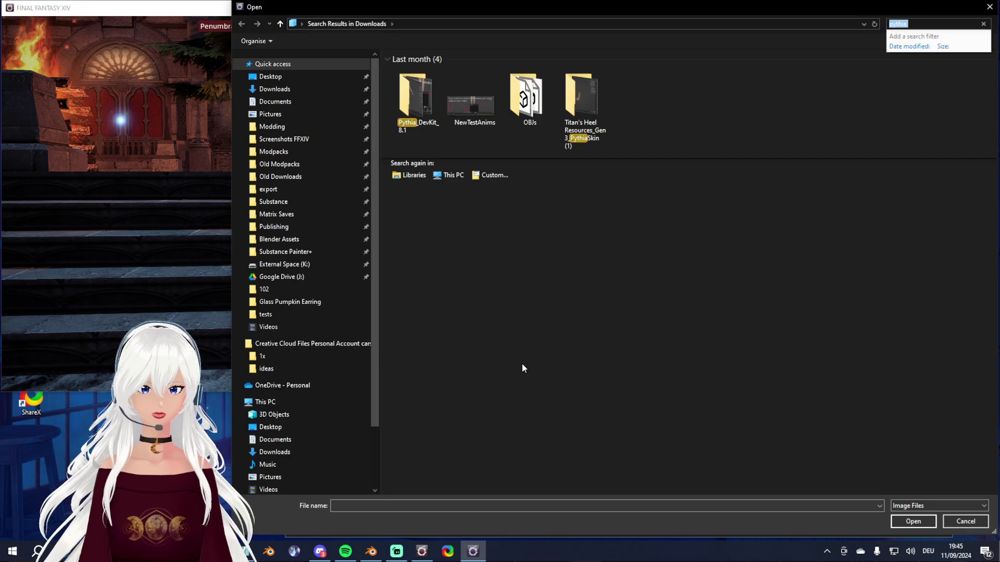
pyautogui.click(313, 451)
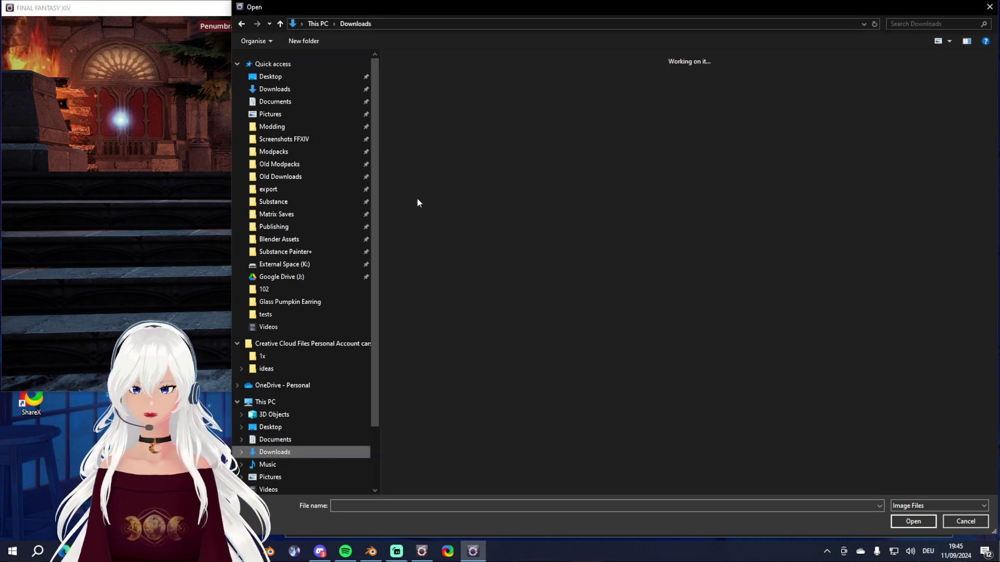
pyautogui.doubleClick(415, 99)
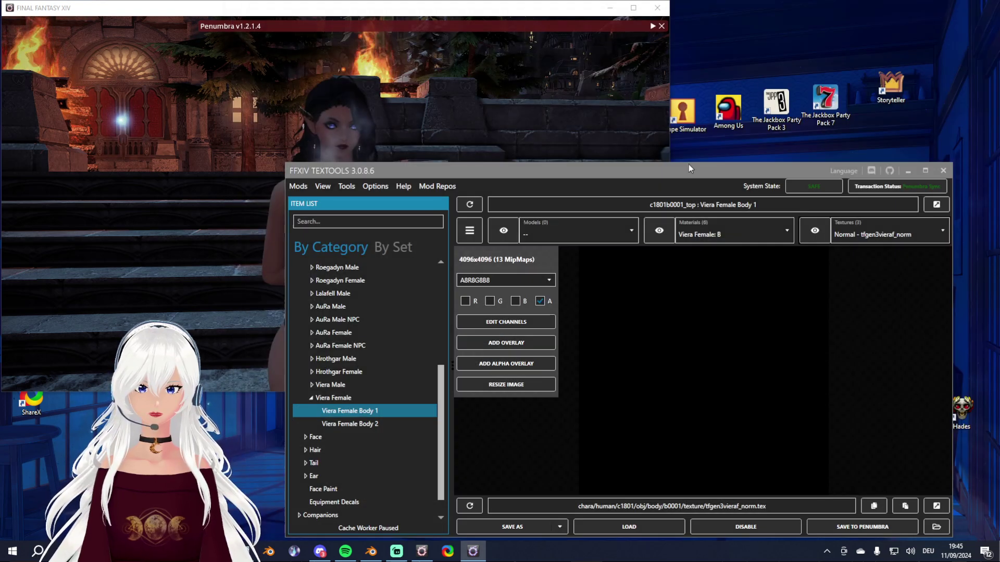
pyautogui.click(832, 527)
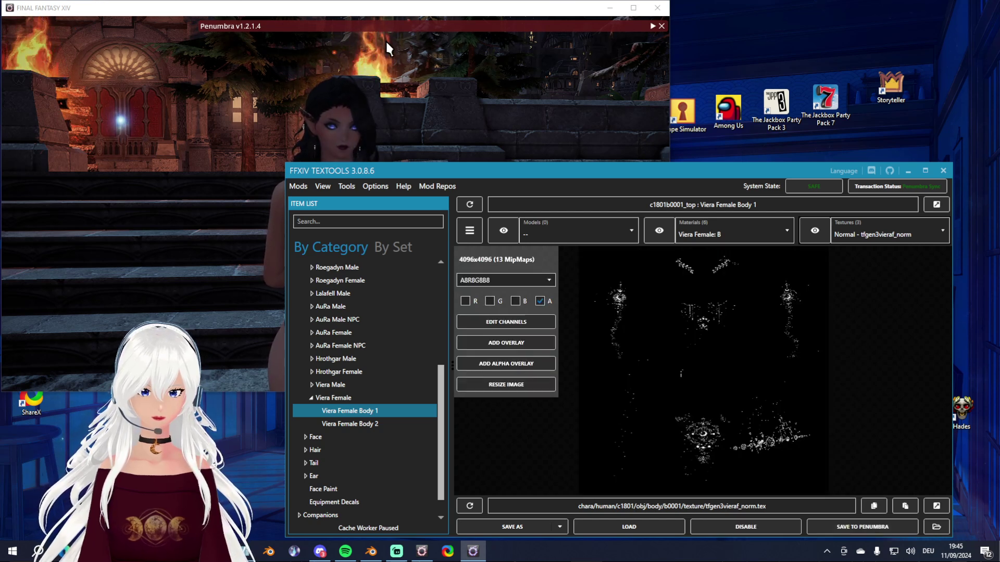
# Step: Inspect the glowing tattoo pattern on the character in the game from different angles
pyautogui.click(420, 83)
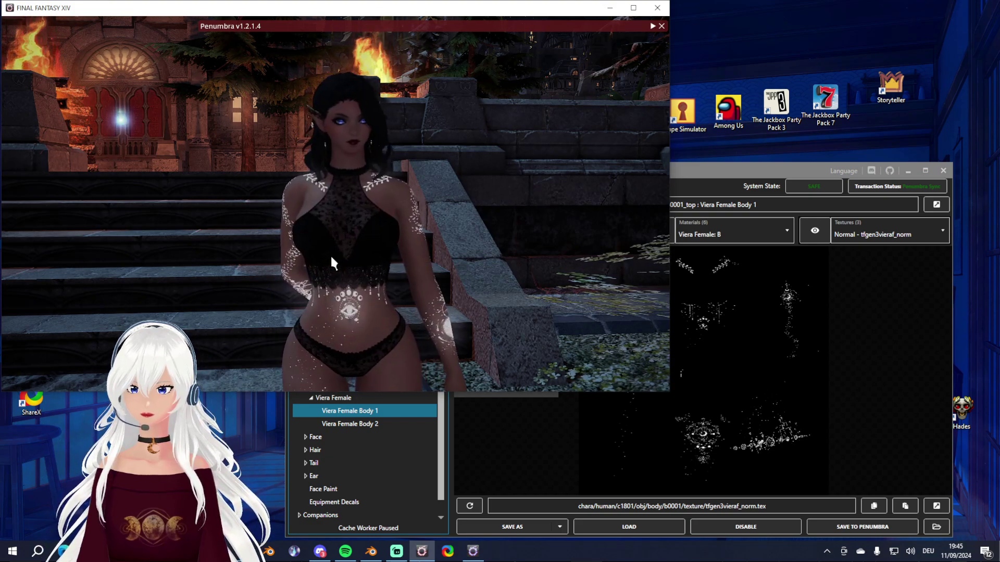
pyautogui.moveTo(331, 258); pyautogui.dragTo(133, 285)
pyautogui.moveTo(417, 374); pyautogui.dragTo(546, 369)
pyautogui.click(906, 349)
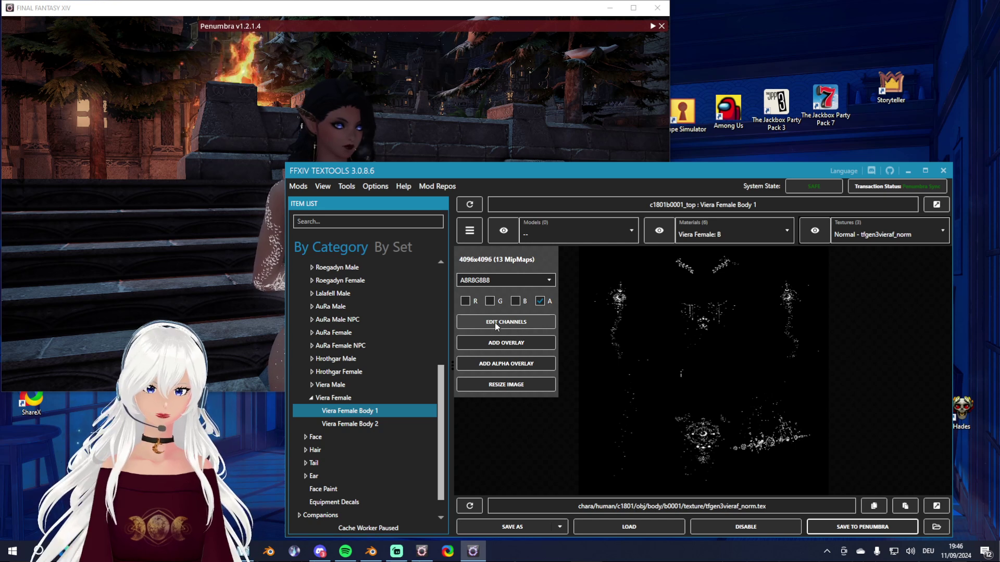
# Step: Darken the alpha channel of the normal texture seven times and apply the changes
pyautogui.click(528, 323)
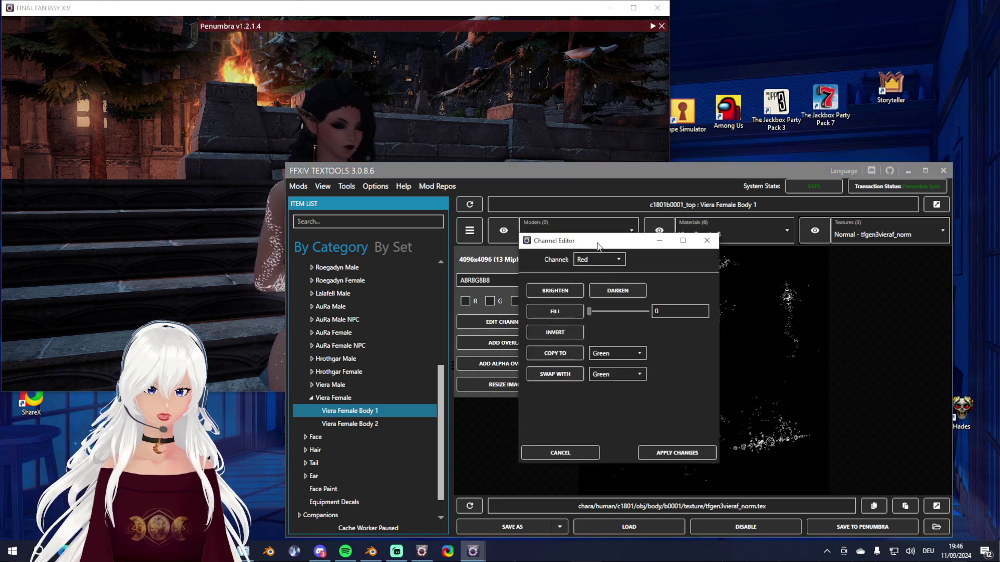
pyautogui.moveTo(595, 243); pyautogui.dragTo(395, 223)
pyautogui.click(397, 238)
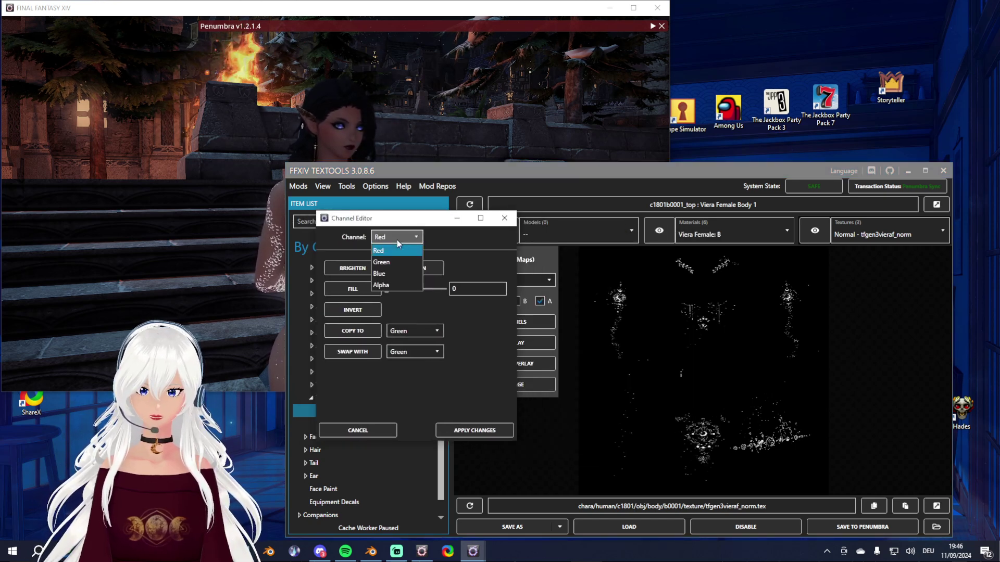
pyautogui.click(395, 282)
pyautogui.moveTo(446, 223); pyautogui.dragTo(575, 235)
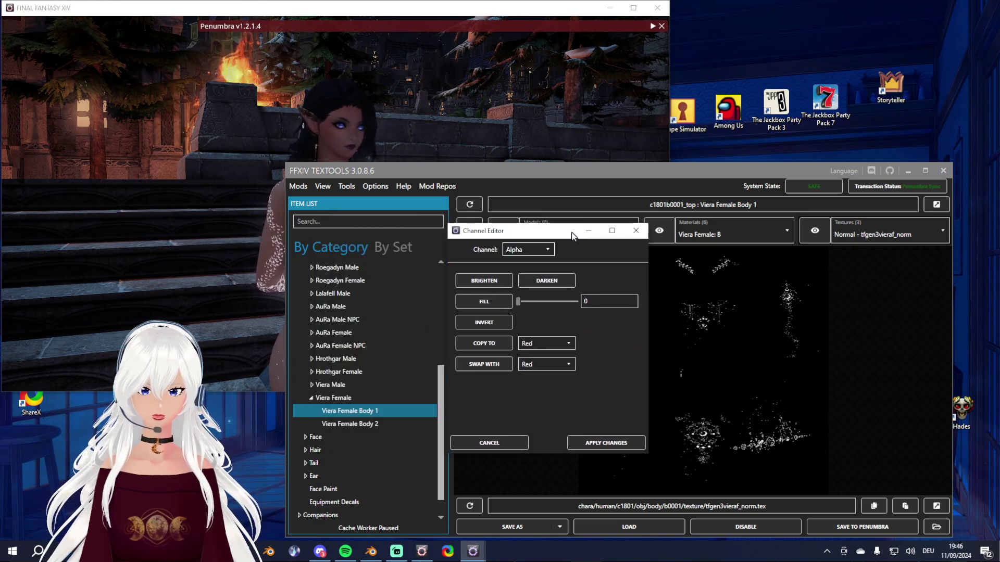
pyautogui.click(560, 282)
pyautogui.click(558, 281)
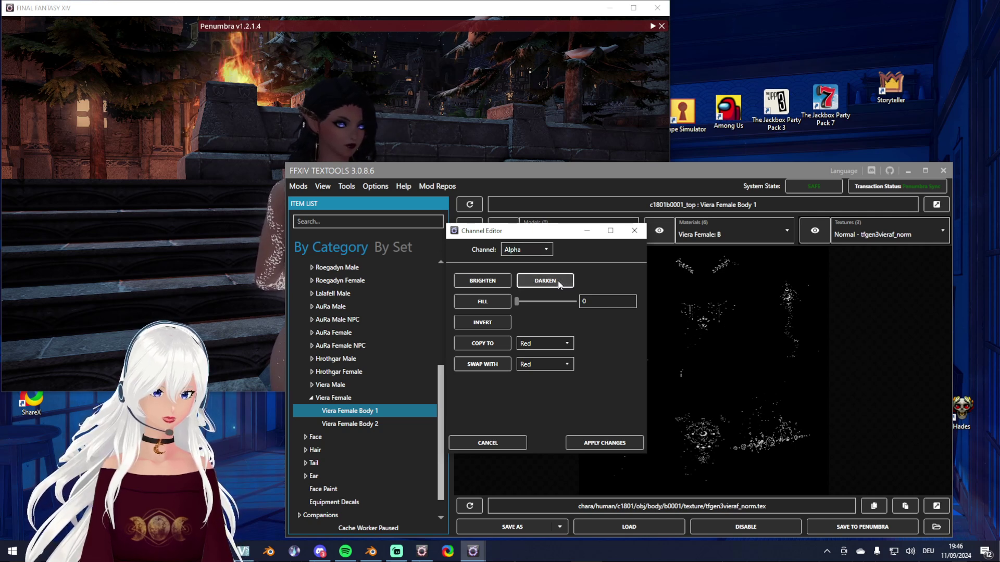
pyautogui.click(559, 281)
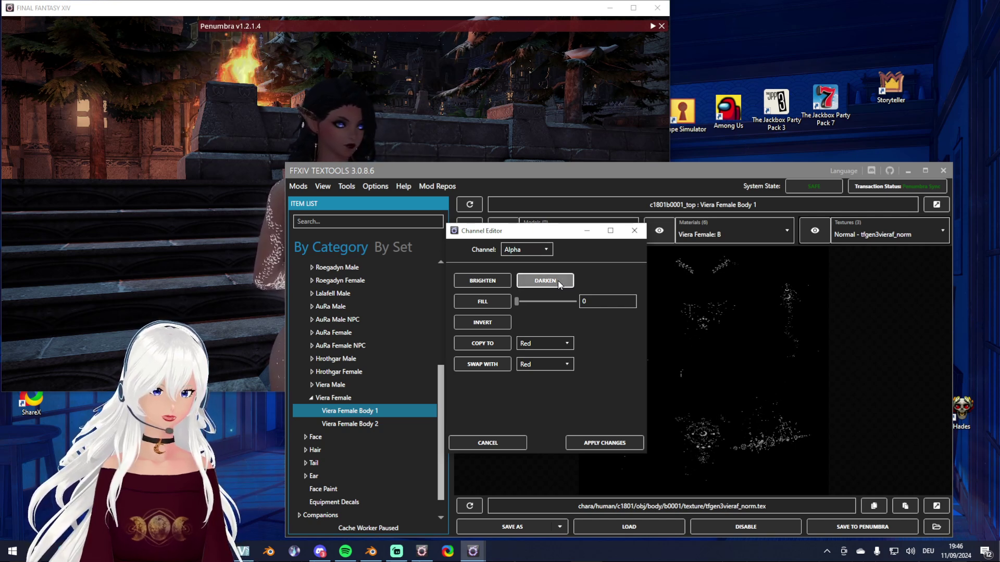
pyautogui.click(557, 281)
pyautogui.click(554, 284)
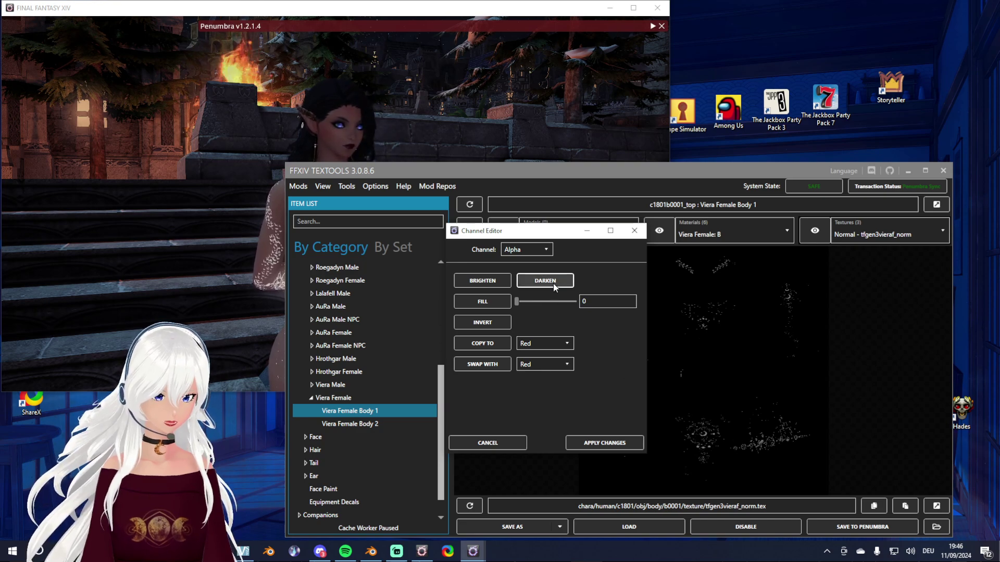
pyautogui.click(558, 282)
pyautogui.click(560, 281)
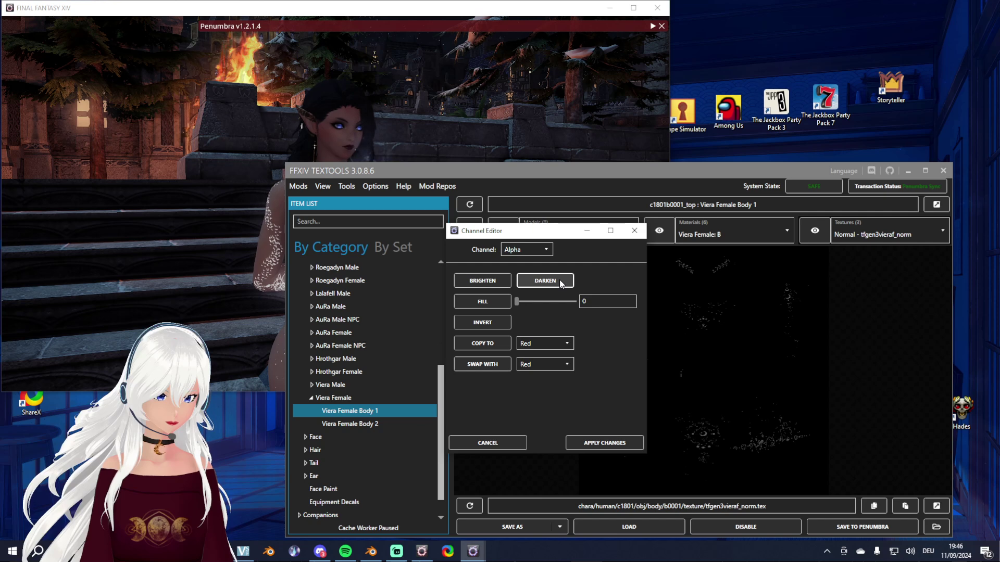
pyautogui.click(612, 444)
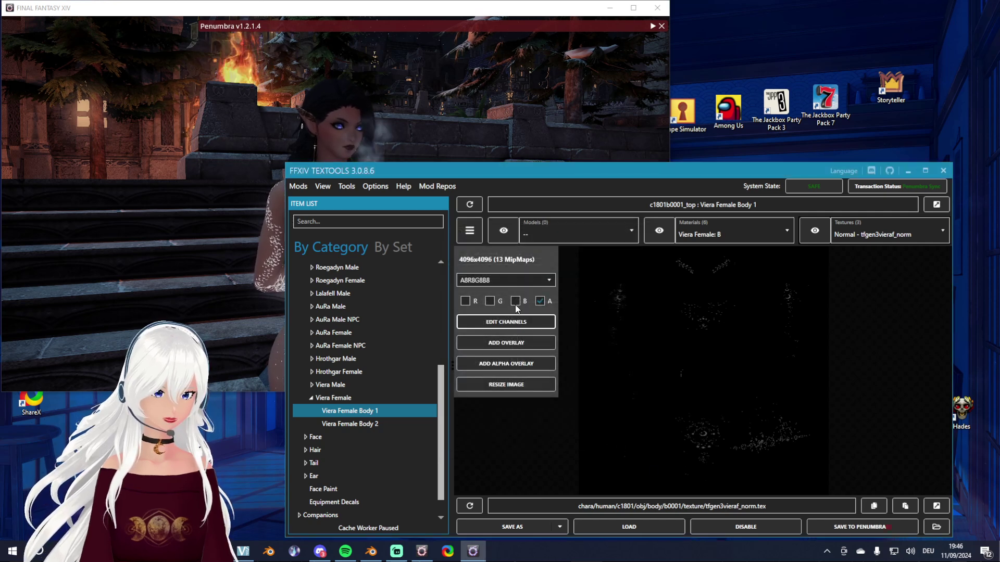
# Step: Save the darkened normal texture to Penumbra and inspect the glow on the character in the game from several angles
pyautogui.click(890, 530)
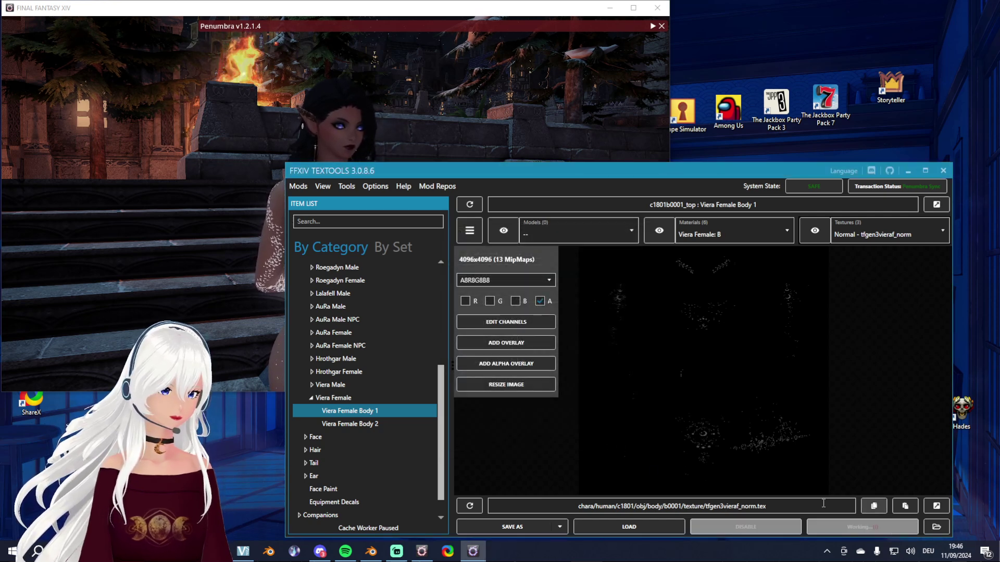
pyautogui.click(442, 102)
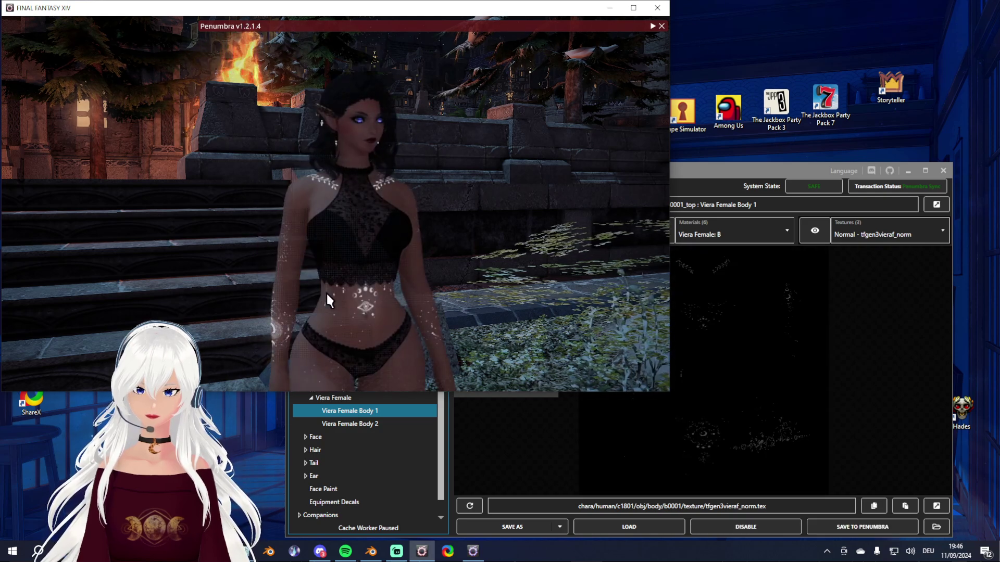
pyautogui.moveTo(355, 297); pyautogui.dragTo(520, 297)
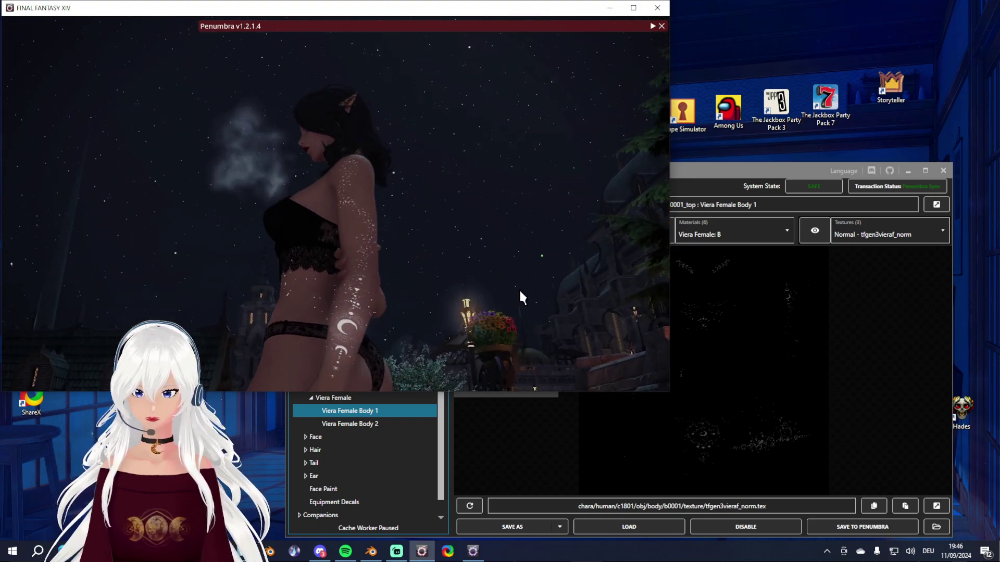
pyautogui.moveTo(333, 312); pyautogui.dragTo(355, 295)
pyautogui.scroll(-3, 371, 301)
pyautogui.scroll(4, 384, 278)
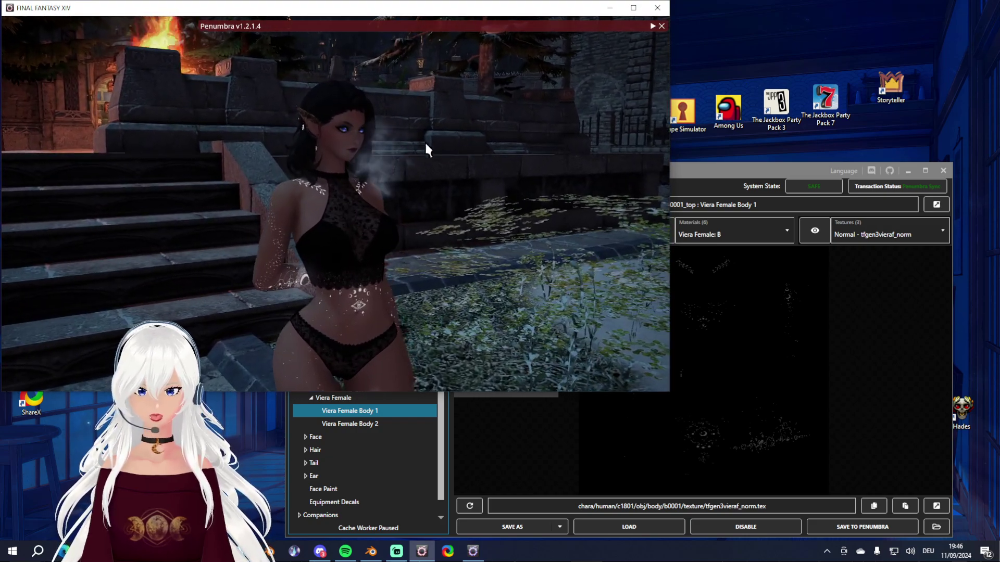
# Step: Try brightening the normal texture's alpha channel once, then discard the change
pyautogui.click(902, 352)
pyautogui.click(508, 326)
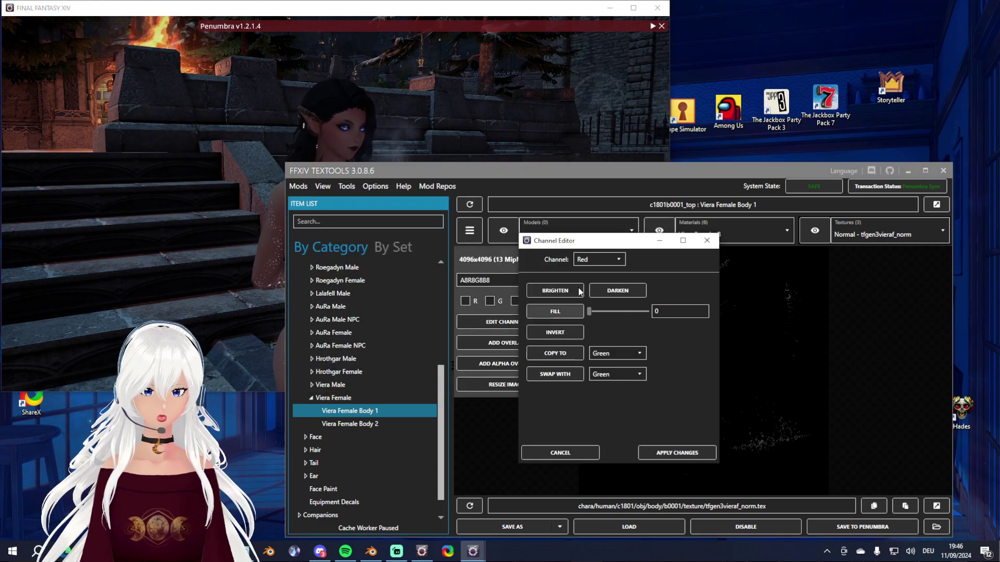
pyautogui.click(603, 260)
pyautogui.click(599, 308)
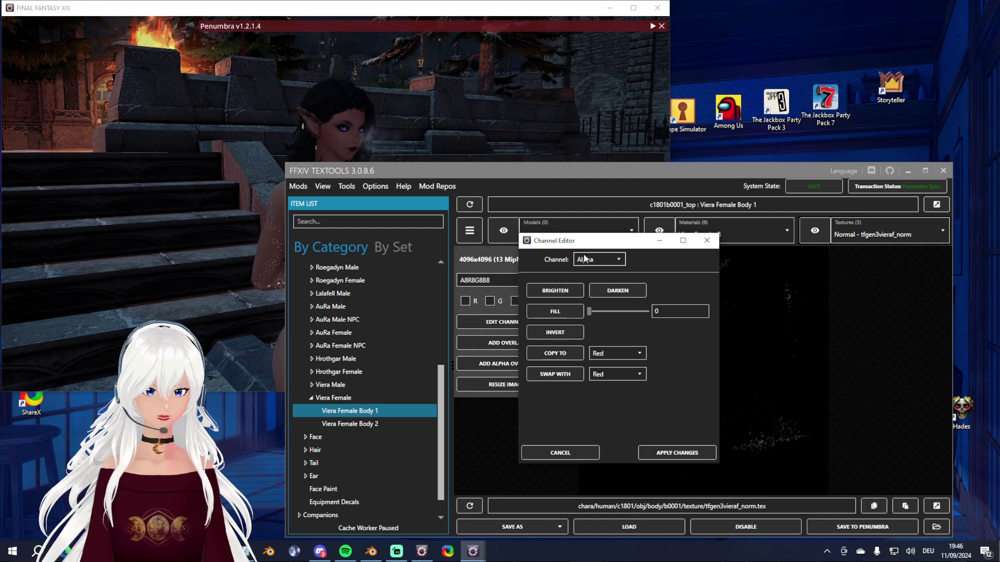
pyautogui.moveTo(599, 245); pyautogui.dragTo(442, 229)
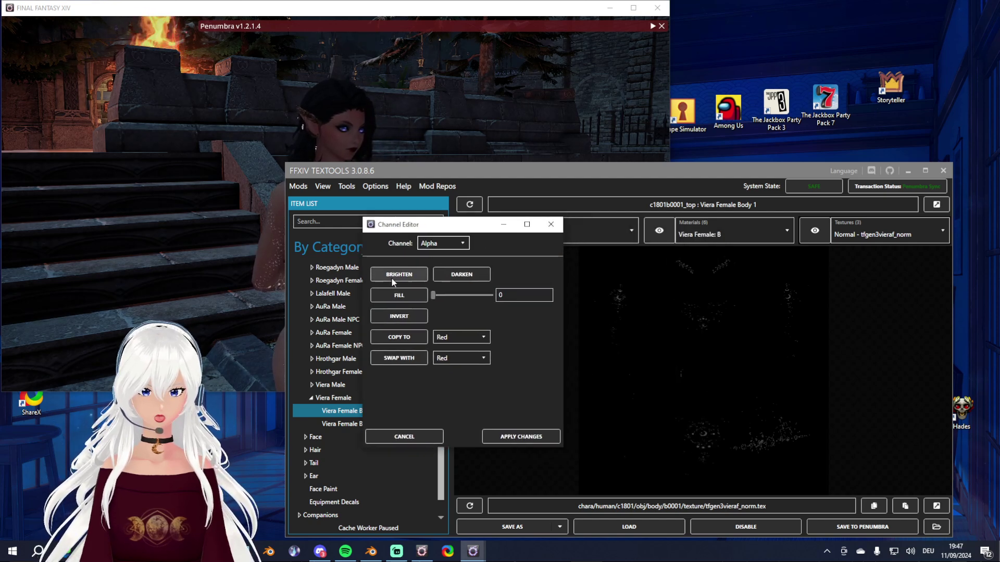
pyautogui.click(408, 277)
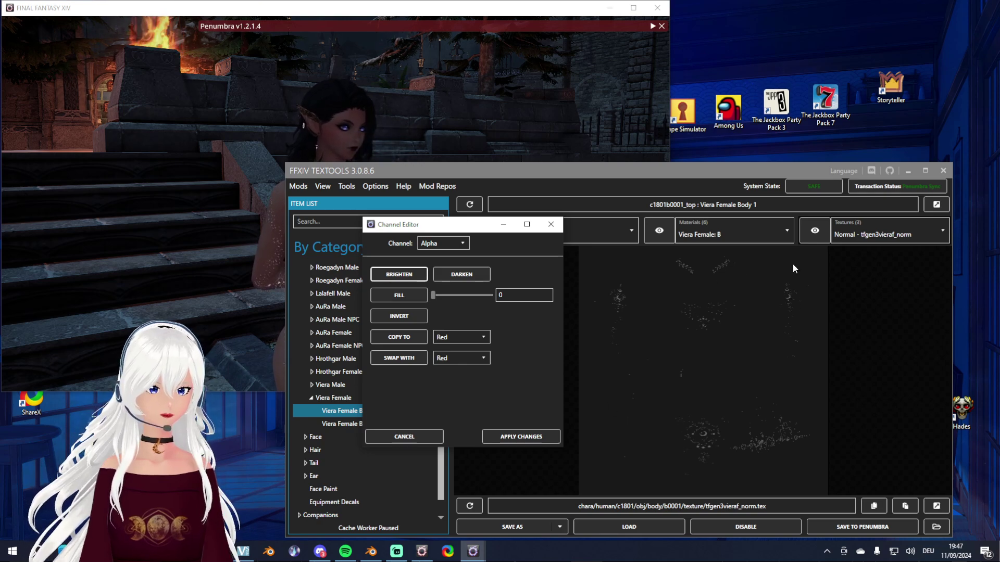
pyautogui.click(406, 439)
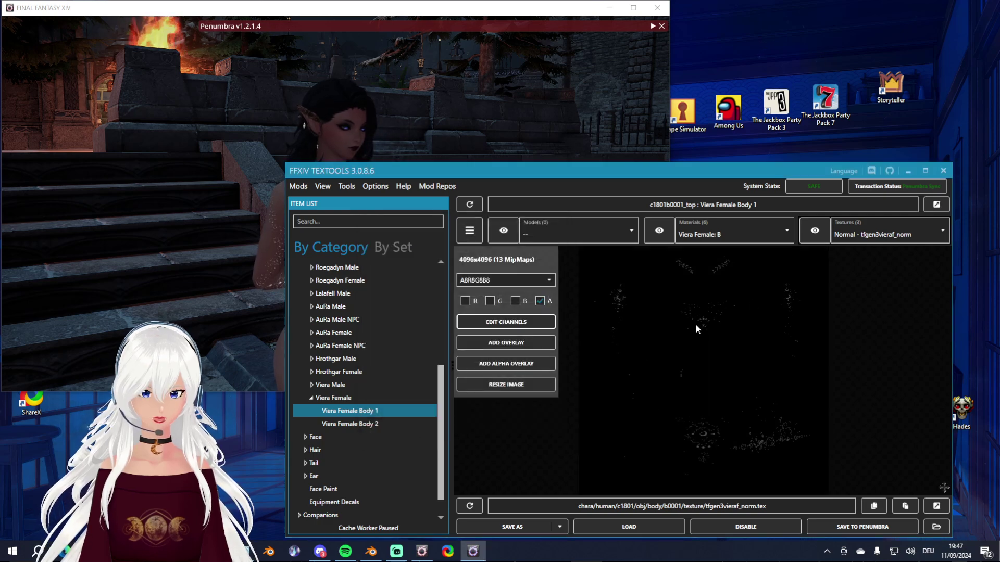
# Step: Check the character in the game and look through the modified files in the Transaction Manager
pyautogui.click(541, 90)
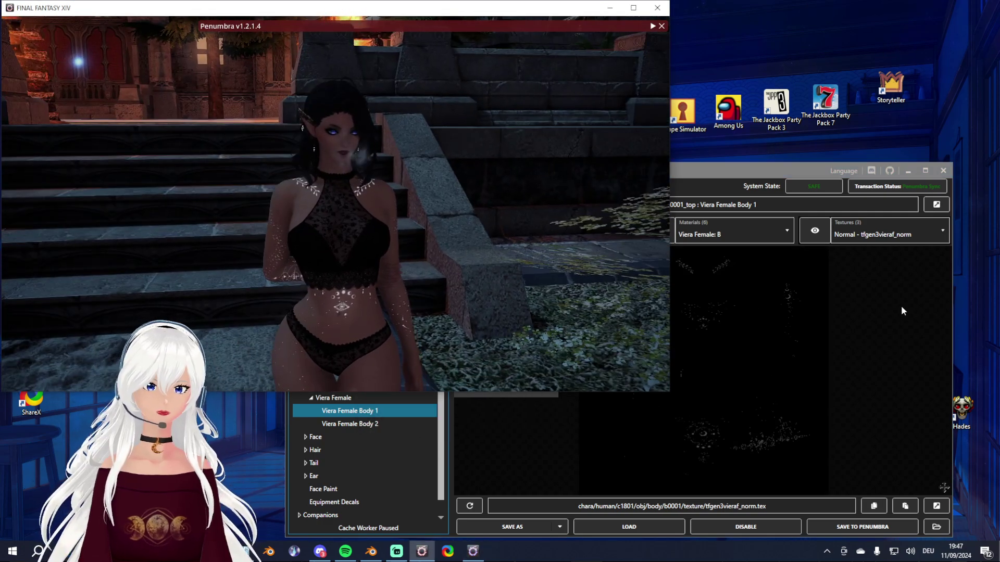
pyautogui.click(874, 340)
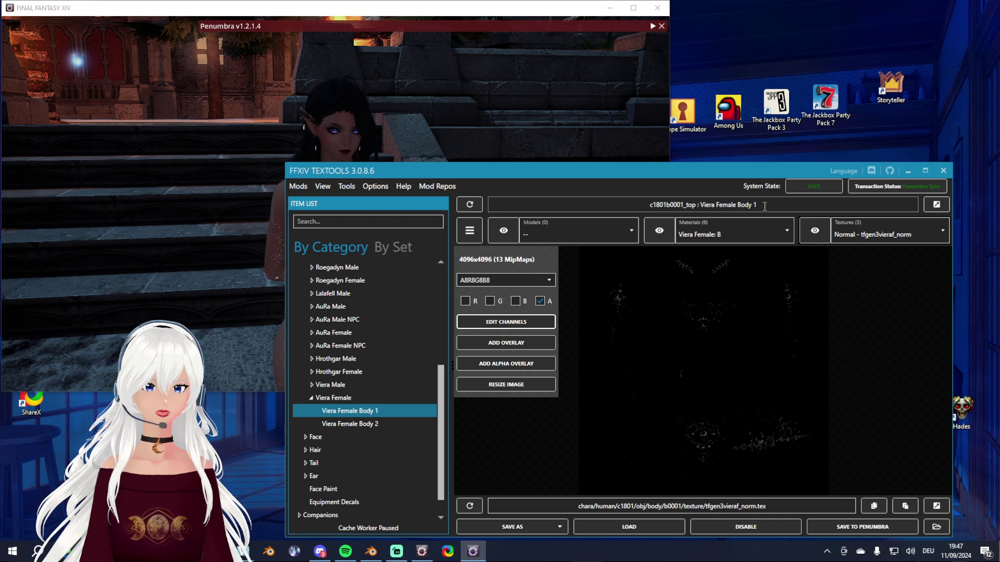
pyautogui.click(897, 185)
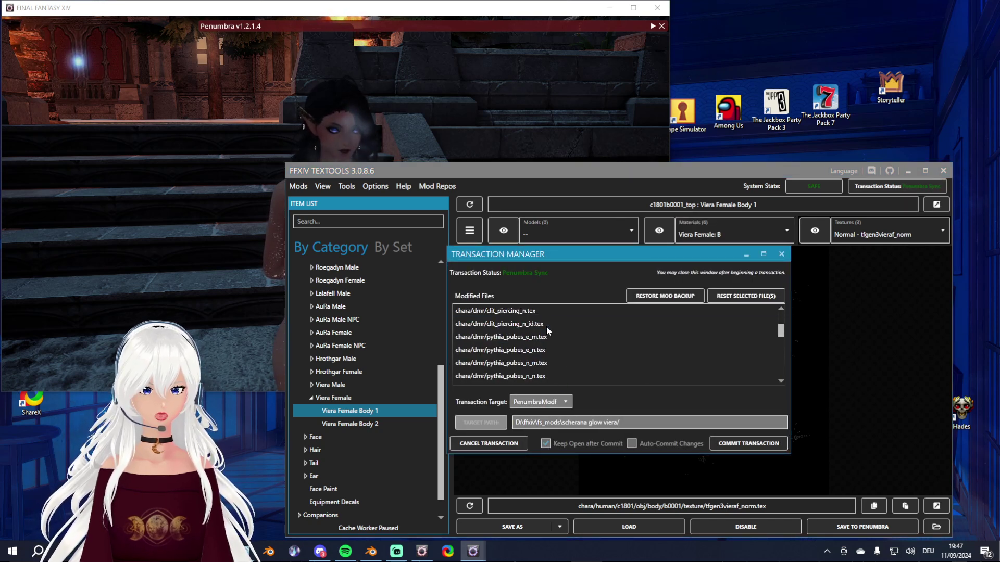
pyautogui.scroll(-5, 546, 328)
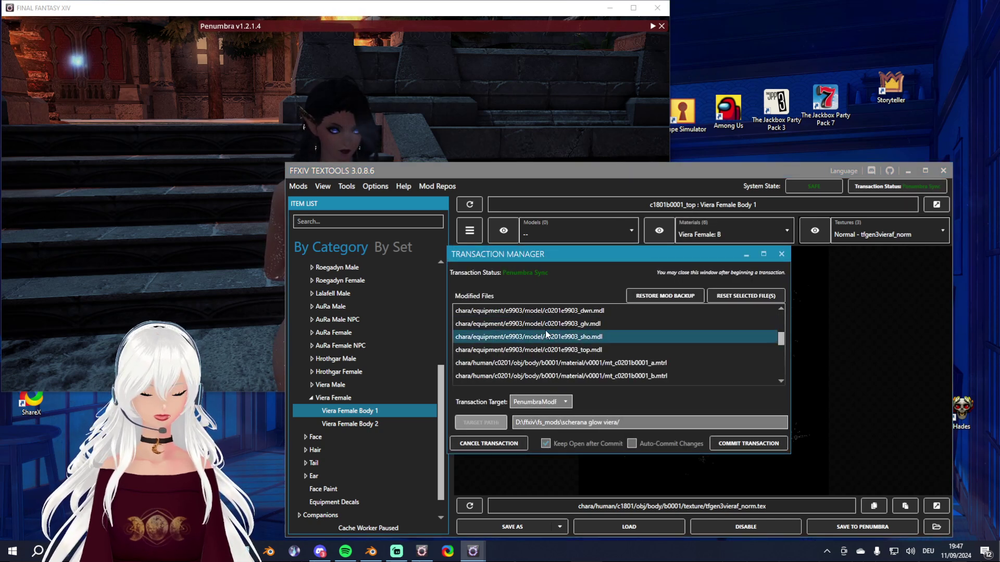
pyautogui.click(781, 254)
# Step: Create a new modpack named "glow tattoo" with a placeholder description and continue to its options page
pyautogui.click(299, 186)
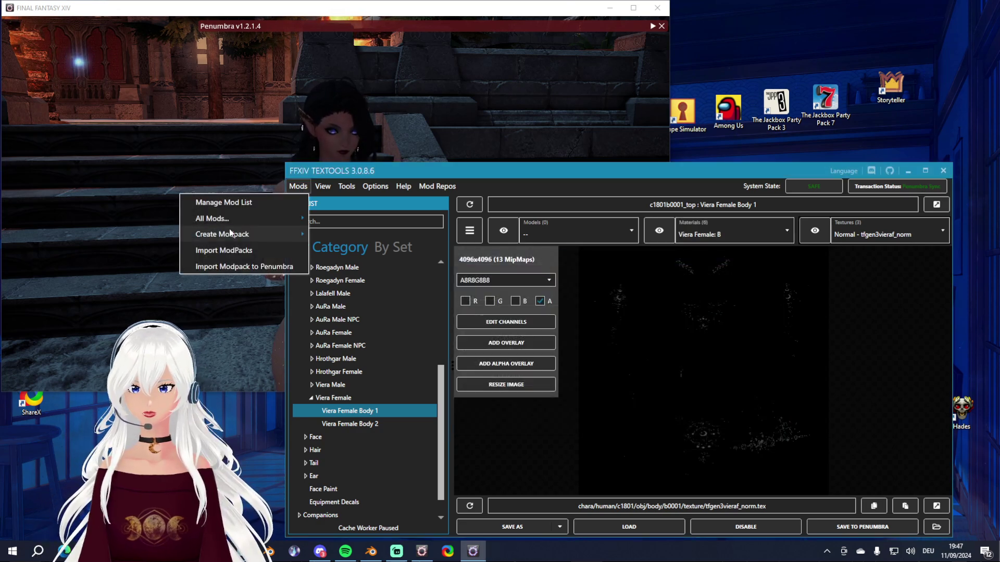
pyautogui.moveTo(229, 234)
pyautogui.click(129, 234)
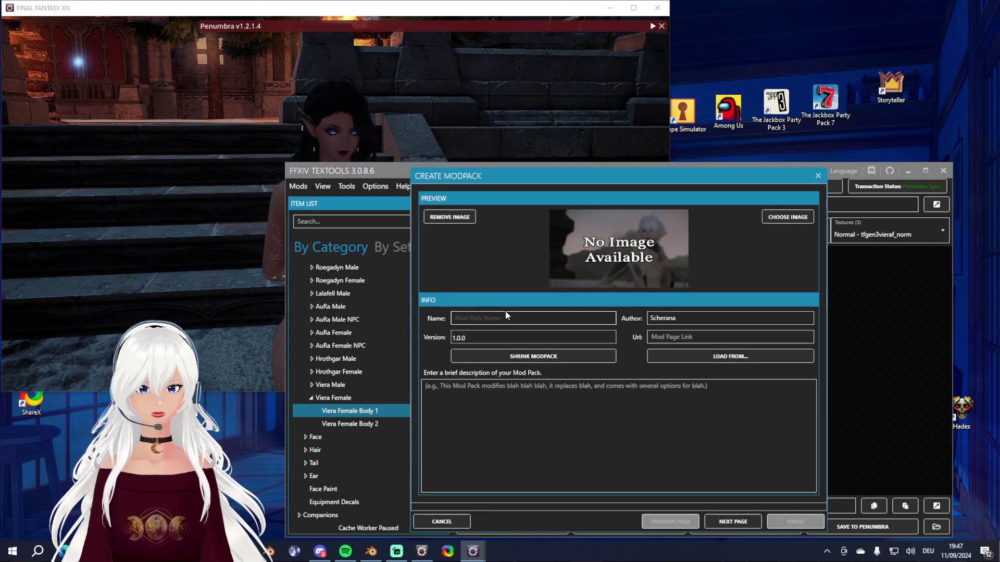
pyautogui.click(482, 319)
pyautogui.write('glow tattoo')
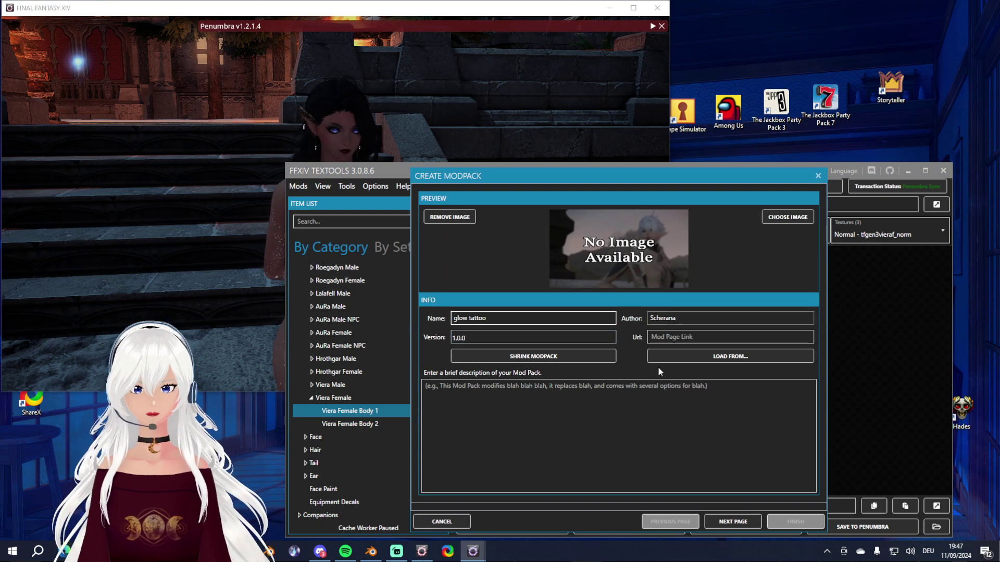
pyautogui.click(616, 397)
pyautogui.write('adasda')
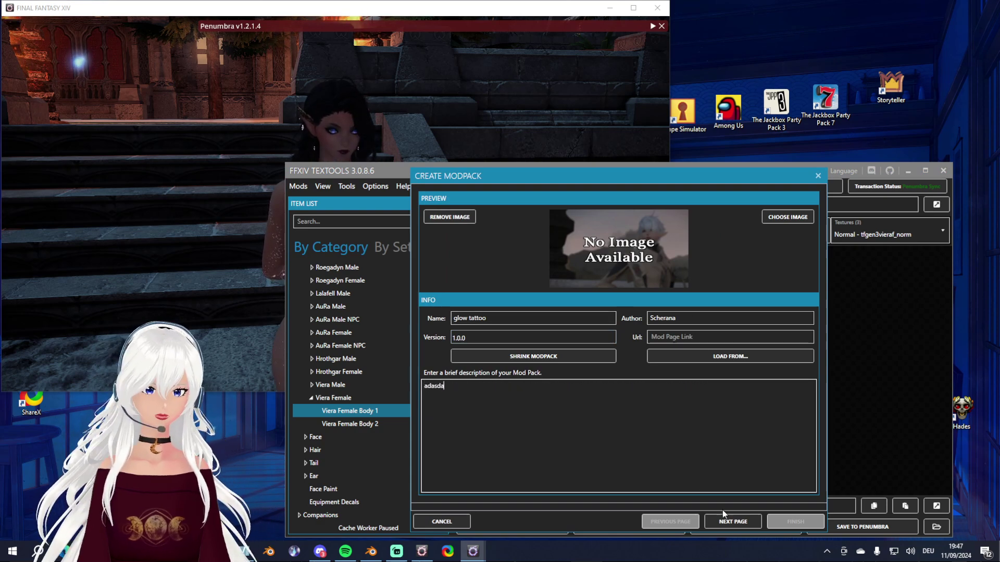
pyautogui.click(723, 519)
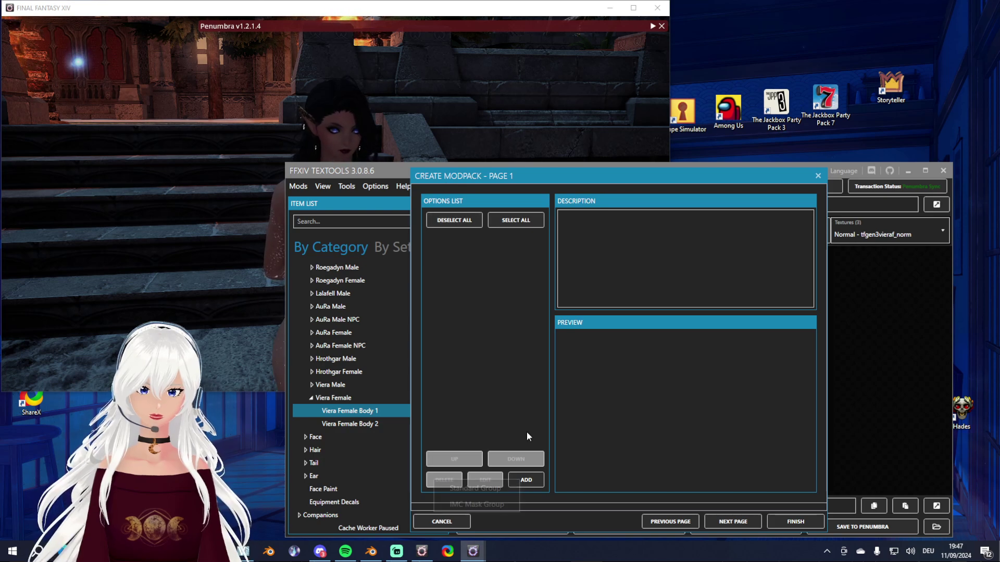
# Step: Add a standard group titled "skin glow viera" to the modpack and rename its option to "mat b"
pyautogui.click(526, 480)
pyautogui.click(451, 484)
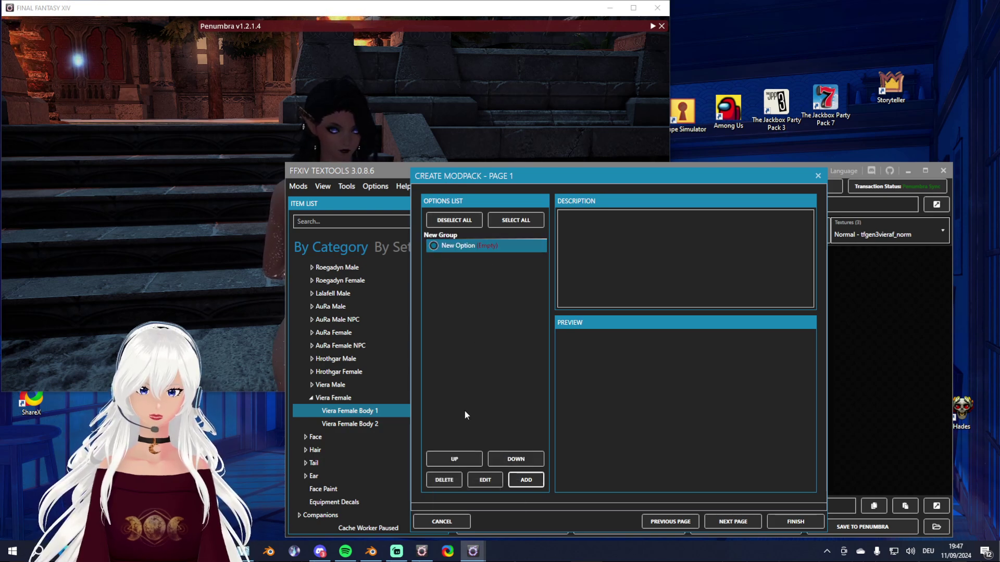
pyautogui.click(484, 480)
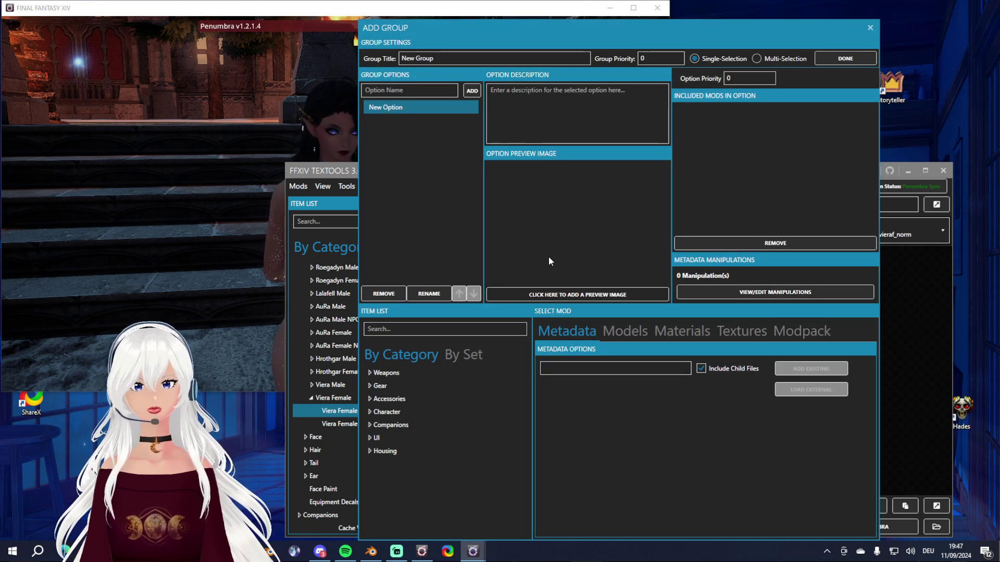
pyautogui.moveTo(447, 59); pyautogui.dragTo(343, 50)
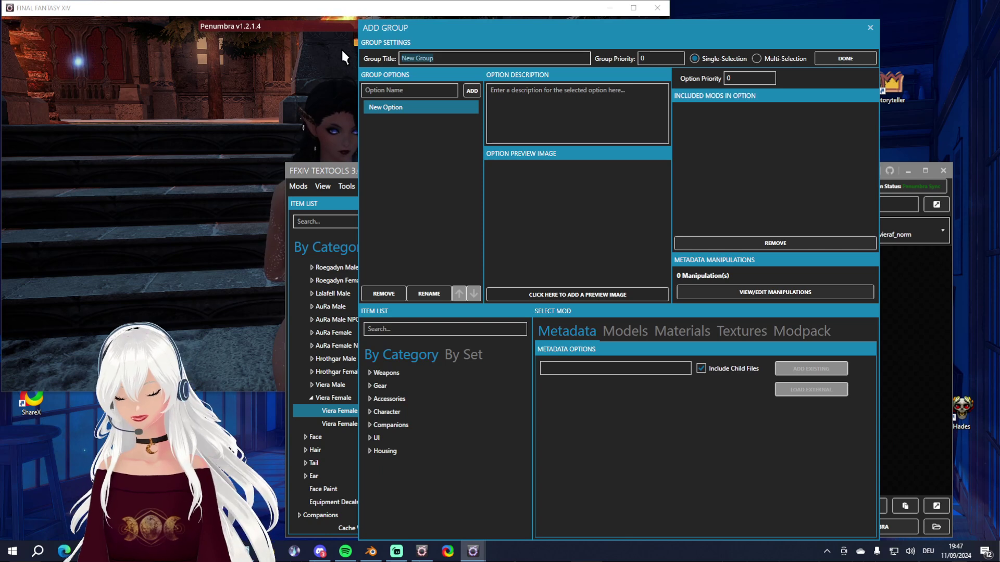
pyautogui.write('skin glow viera')
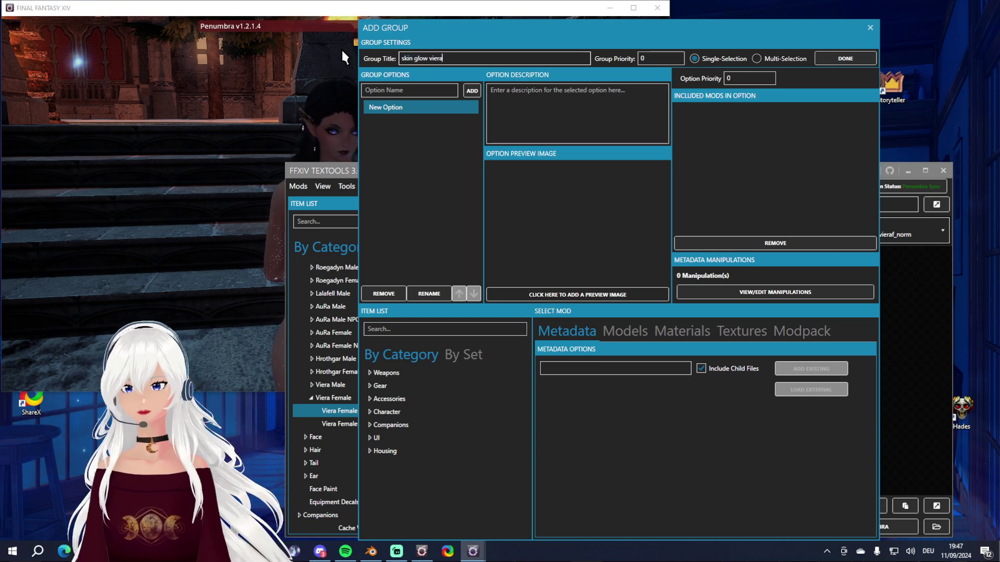
pyautogui.doubleClick(402, 108)
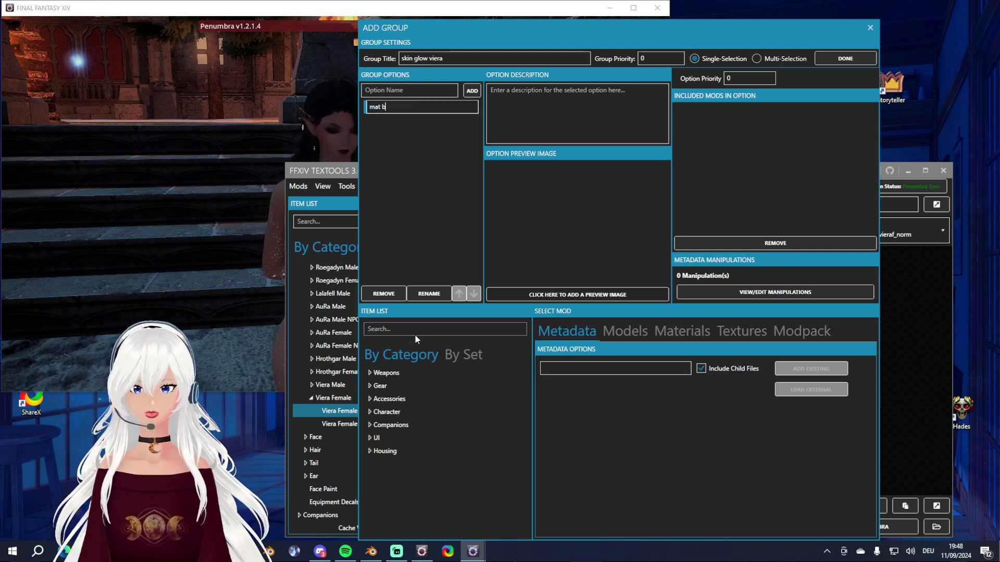
pyautogui.write('mat b')
pyautogui.press('Return')
# Step: Choose Viera Female Body 1 from the Character body items as the source for the "mat b" option
pyautogui.doubleClick(370, 412)
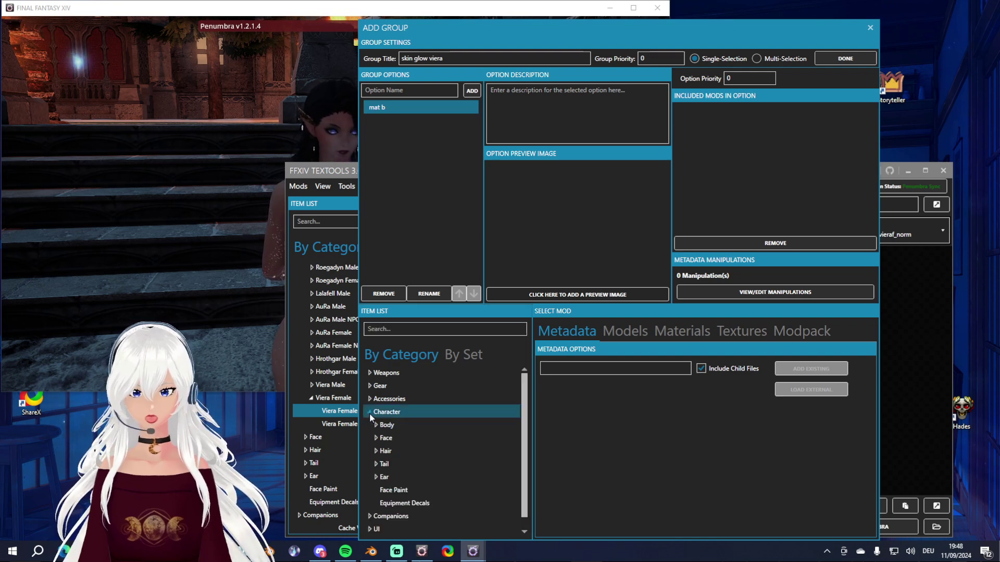
pyautogui.scroll(-1, 370, 414)
pyautogui.click(378, 414)
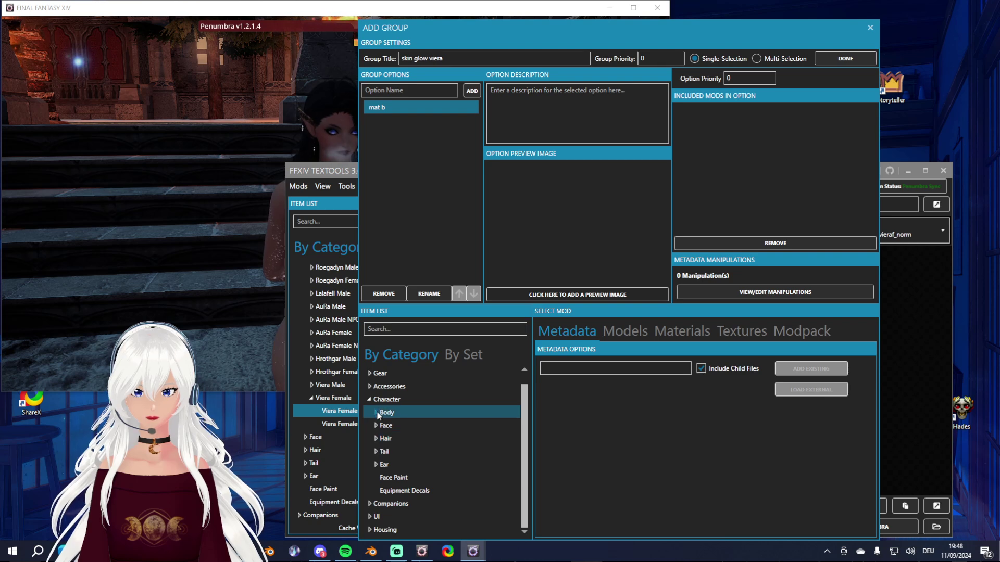
pyautogui.click(377, 414)
pyautogui.scroll(-10, 380, 420)
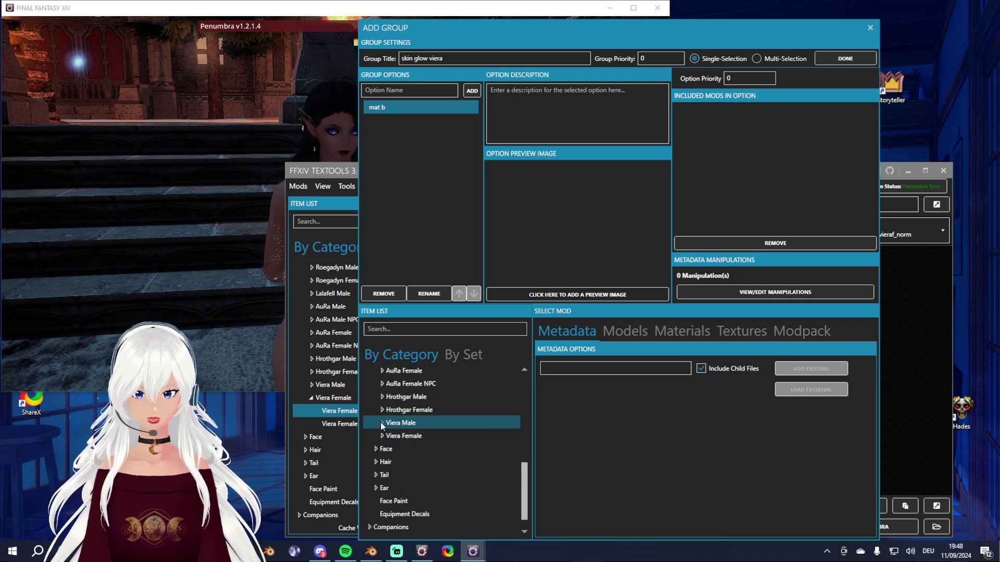
pyautogui.click(382, 435)
pyautogui.click(442, 450)
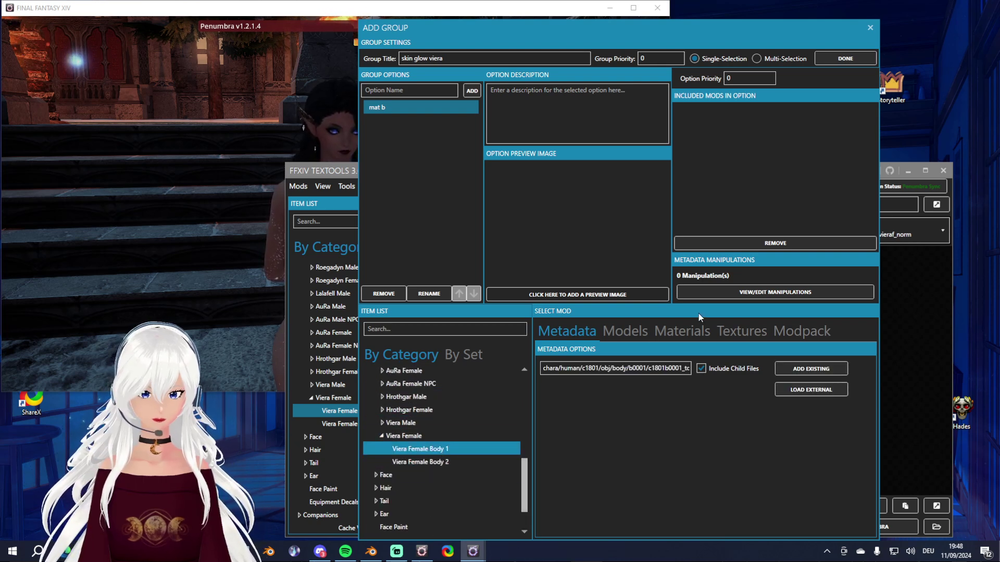
# Step: Add the existing mt_c1801b0001_b.mtrl material, including its child files, to the "mat b" option
pyautogui.click(672, 330)
pyautogui.click(627, 369)
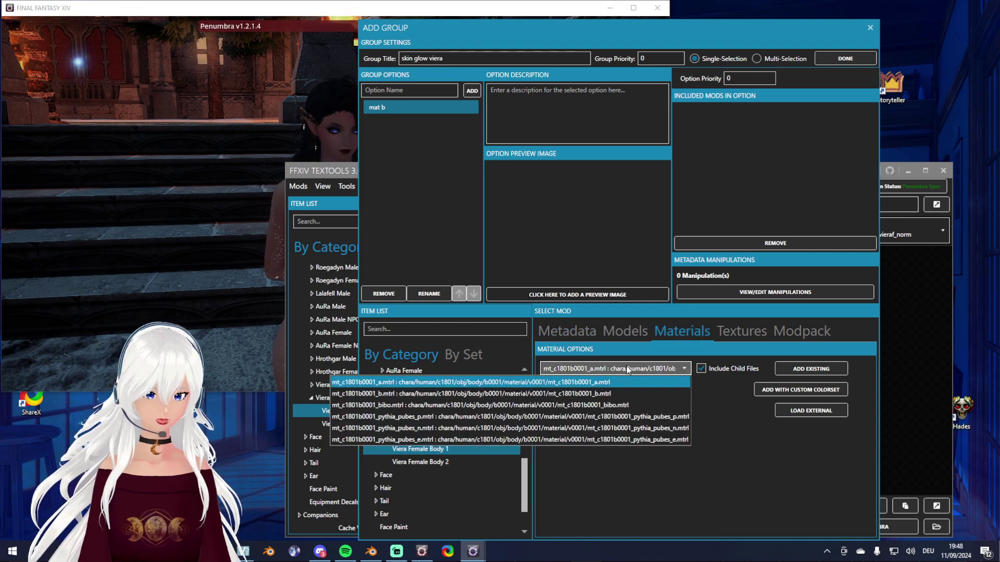
pyautogui.click(532, 396)
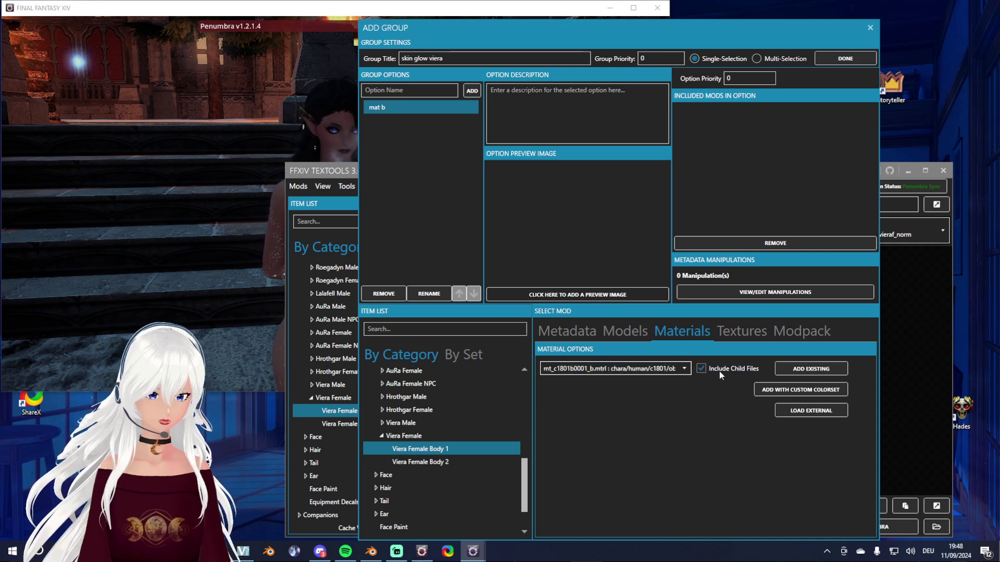
pyautogui.click(813, 368)
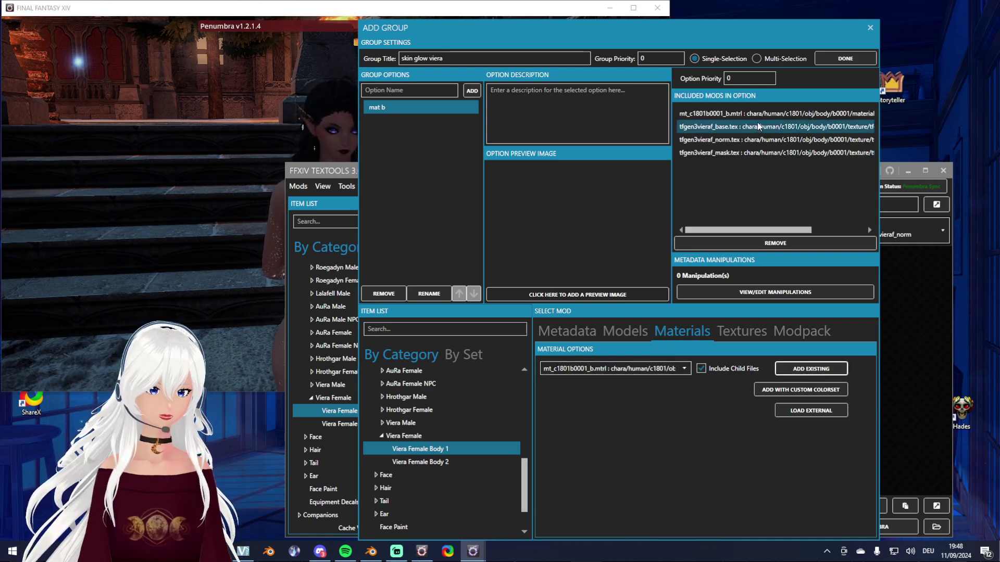
# Step: Finish the group, save the modpack as "glow tattoo viera gen", and close the modpack creation window
pyautogui.click(834, 58)
pyautogui.click(793, 522)
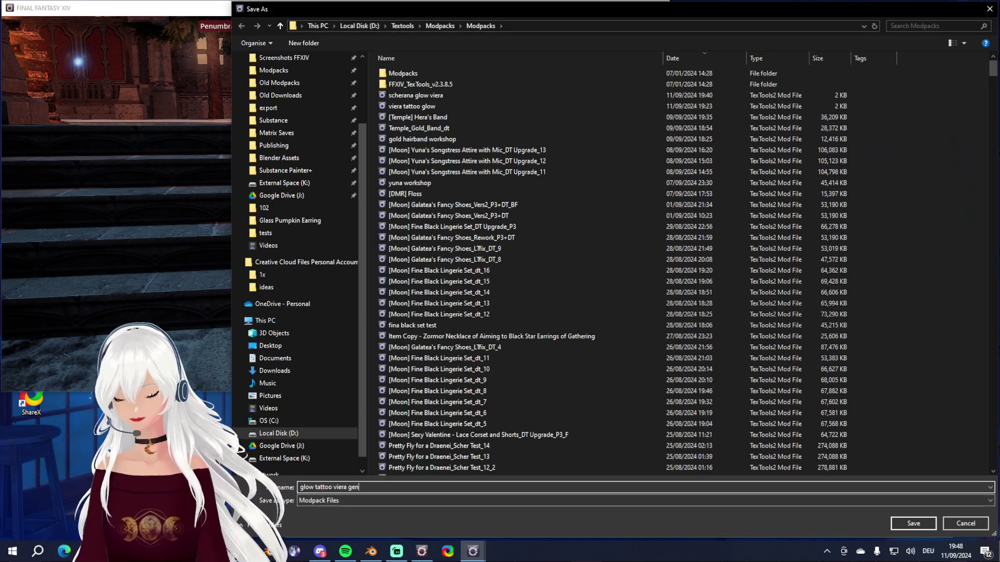
pyautogui.press('Return')
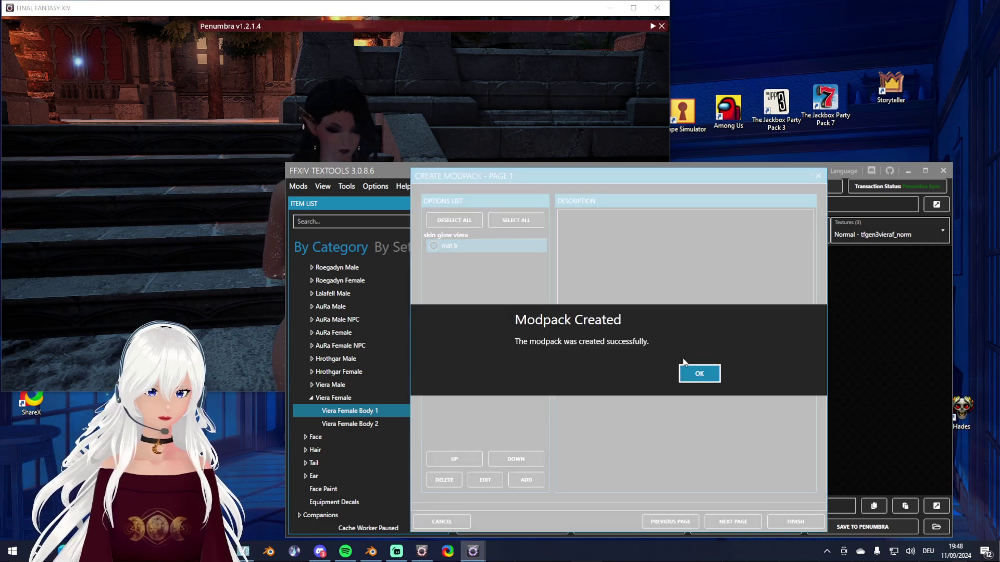
pyautogui.click(699, 374)
pyautogui.click(573, 116)
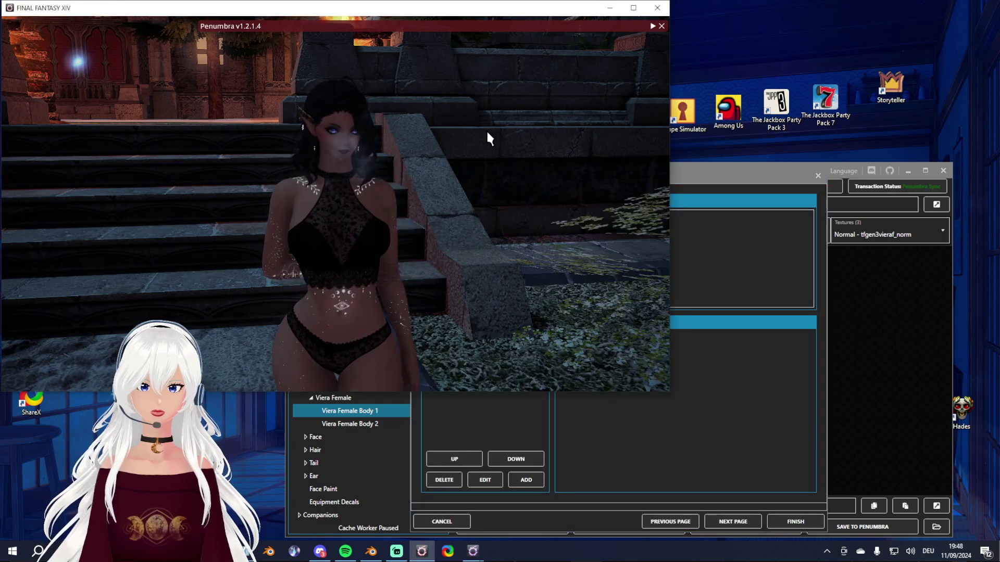
pyautogui.click(876, 385)
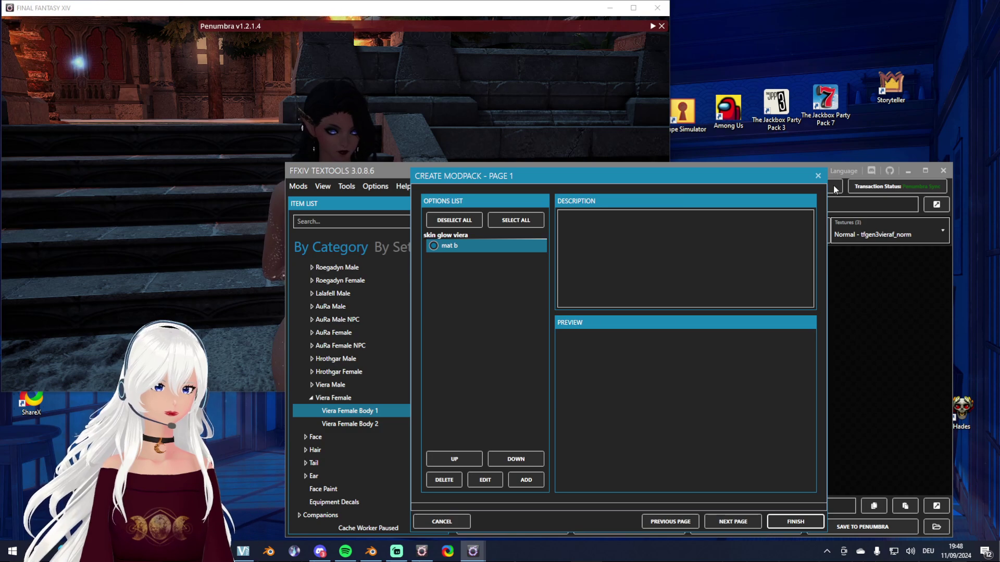
pyautogui.click(817, 175)
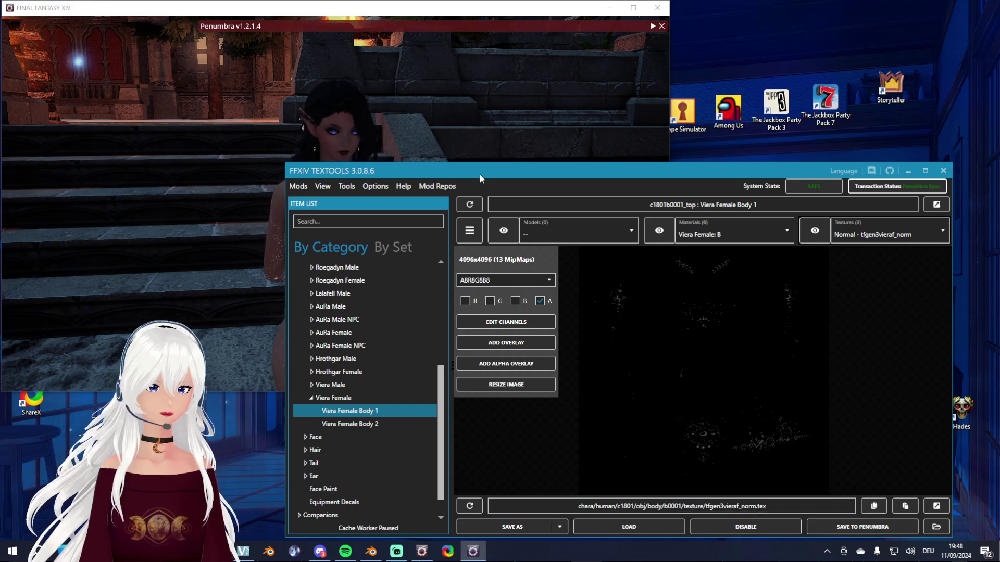
# Step: Switch to the game and rotate the camera to examine the glowing tattoo on the character's body
pyautogui.click(413, 132)
pyautogui.moveTo(413, 132); pyautogui.dragTo(646, 133)
pyautogui.moveTo(511, 134); pyautogui.dragTo(526, 134)
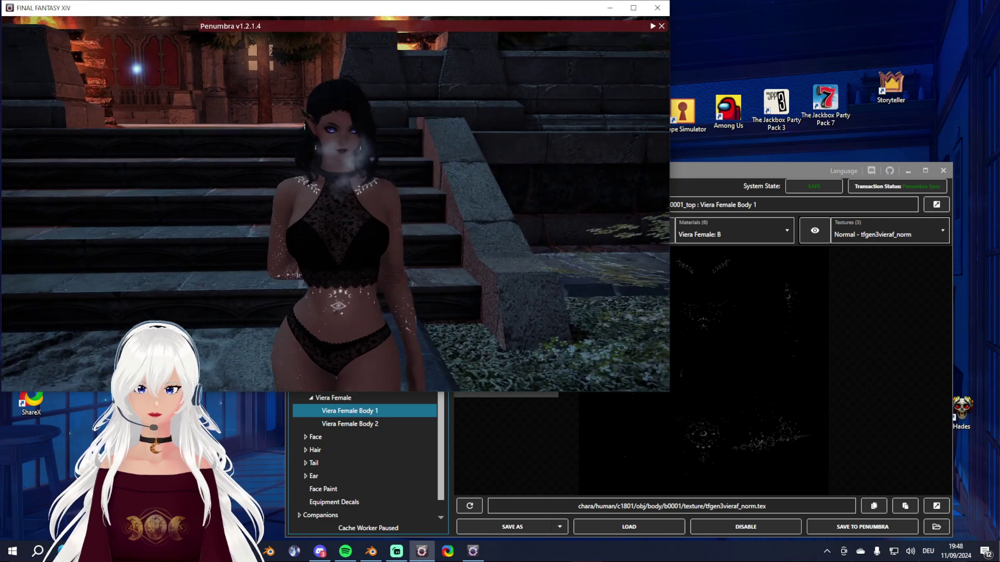
# Step: Return to TexTools, cancel the Penumbra-synced transaction and close the Transaction Manager
pyautogui.click(601, 457)
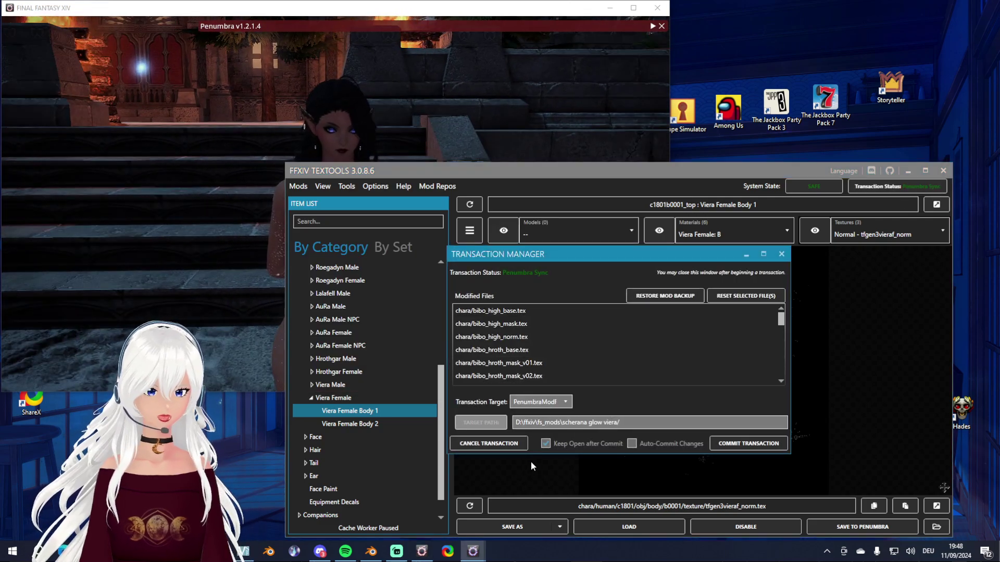
pyautogui.click(496, 443)
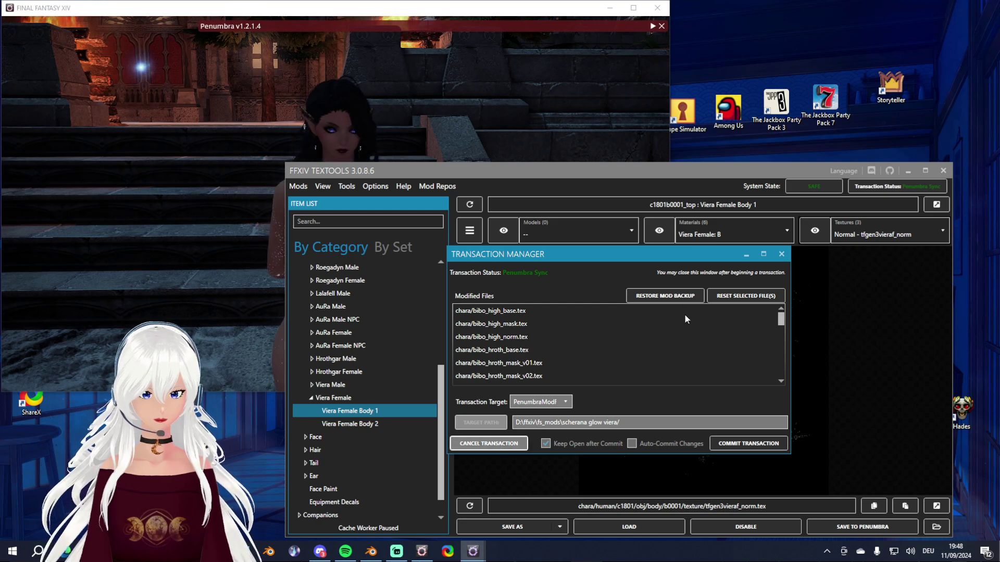
pyautogui.click(781, 253)
# Step: Switch to the game and redraw the own character through Penumbra to check the tattoo glow
pyautogui.click(548, 53)
pyautogui.click(651, 26)
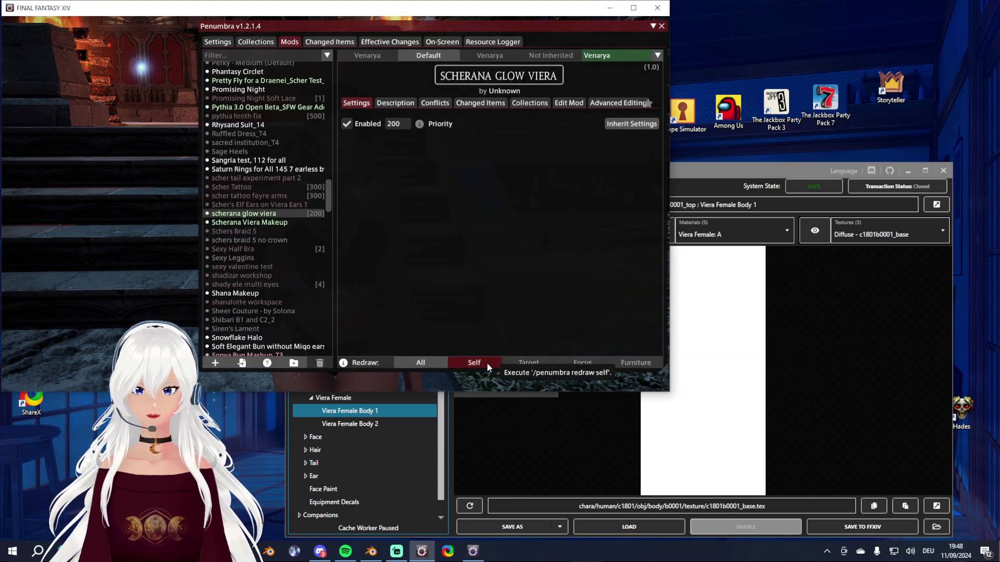
pyautogui.click(652, 26)
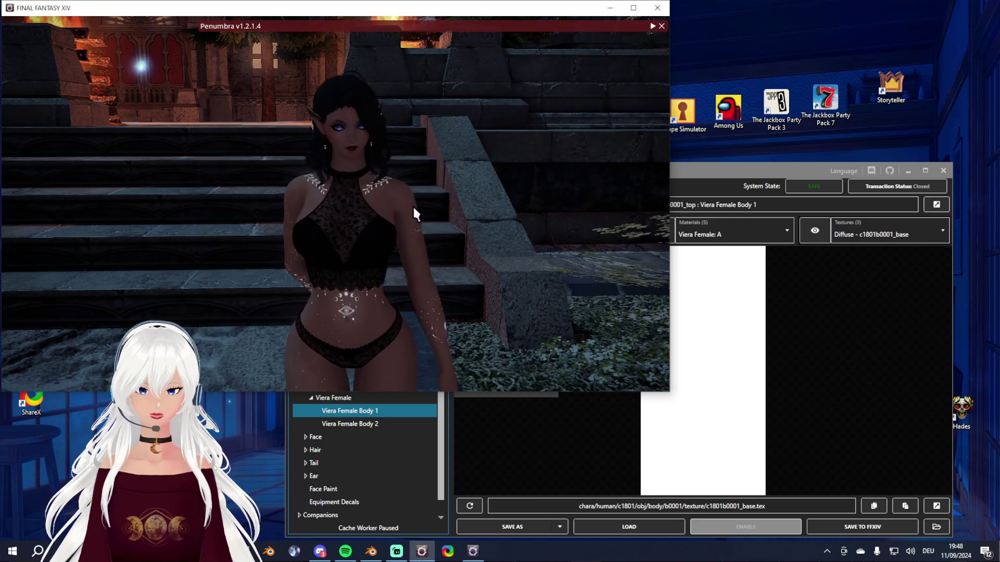